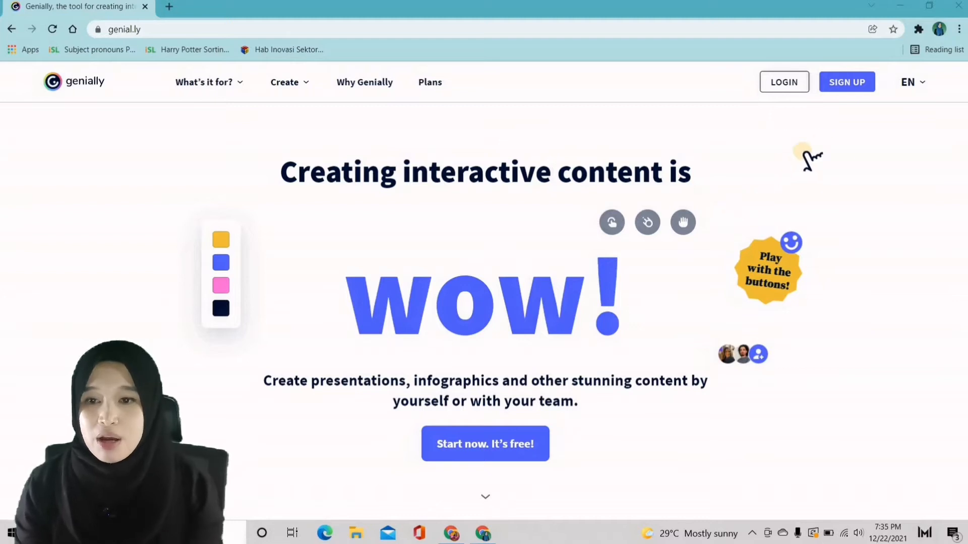
{"action": "left_click", "coordinate": [848, 85]}
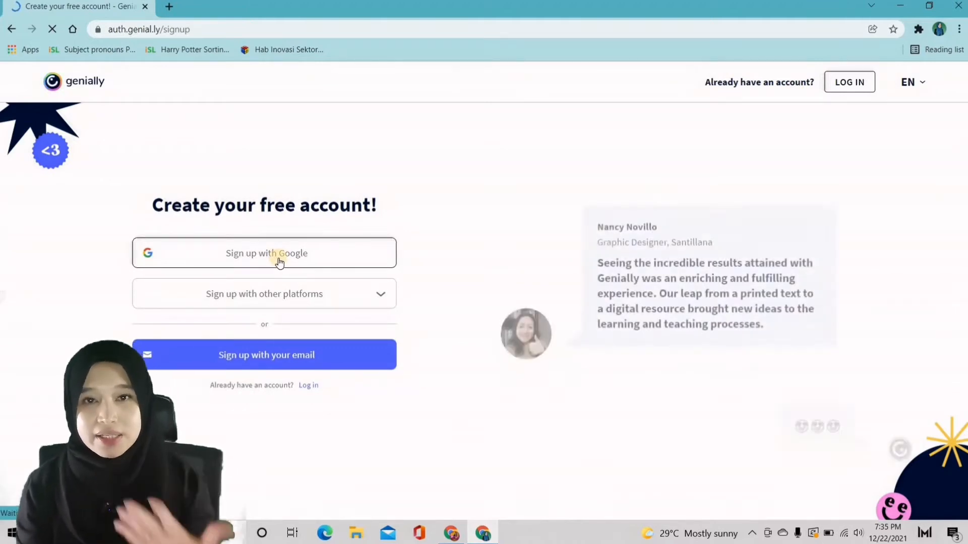
{"action": "left_click", "coordinate": [455, 534]}
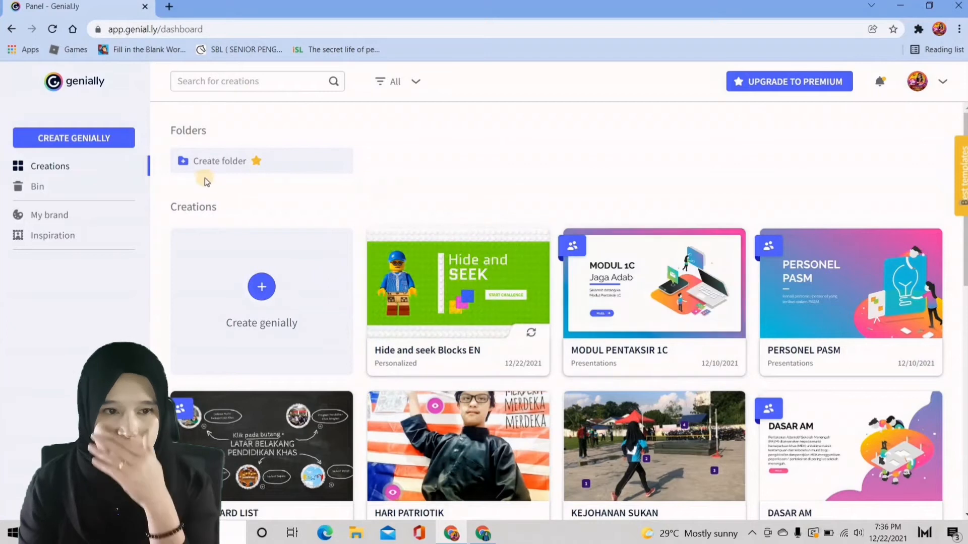
Start a new Genially creation and open the Presentations template category.
{"action": "left_click", "coordinate": [85, 142]}
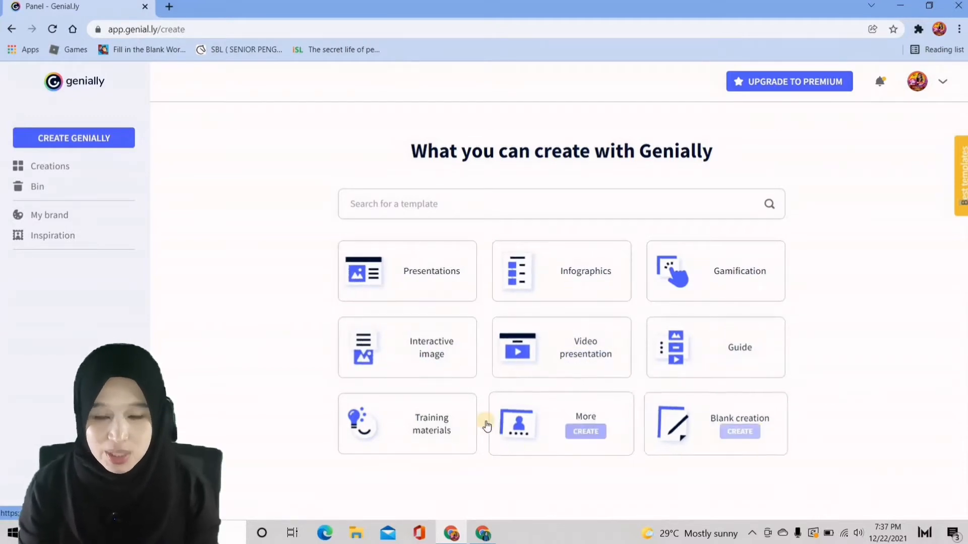
{"action": "mouse_move", "coordinate": [455, 300]}
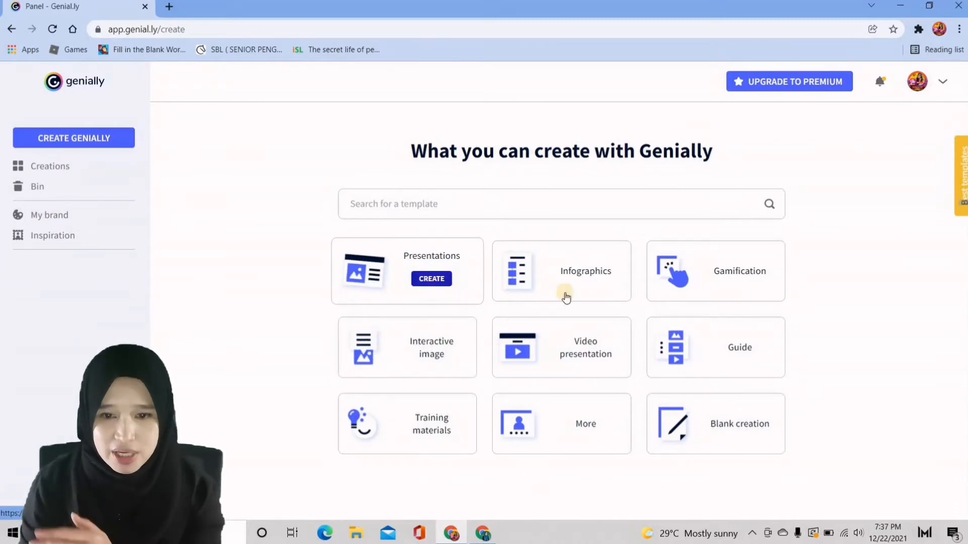
{"action": "left_click", "coordinate": [431, 280]}
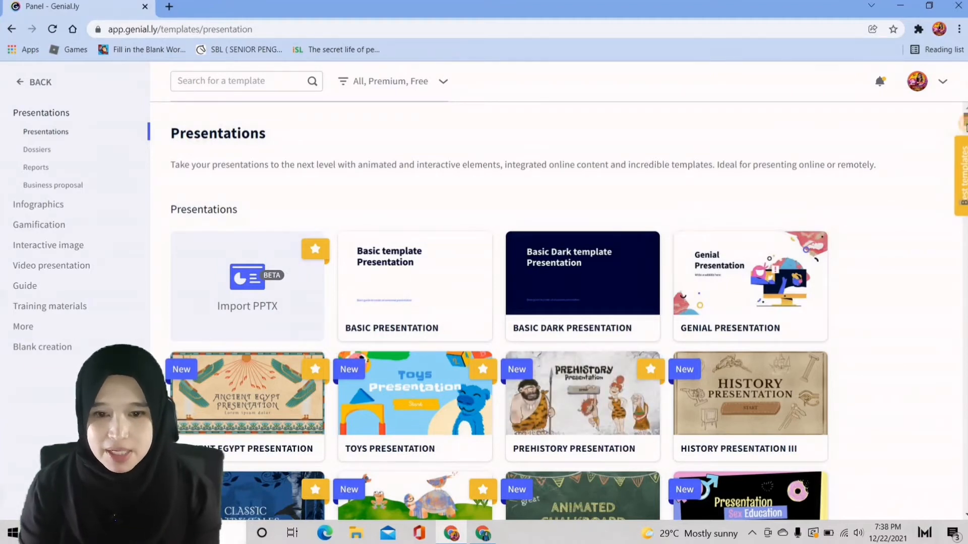
Examine the range of presentation templates on offer, comparing new, premium and free designs.
{"action": "scroll", "coordinate": [497, 311], "scroll_direction": "down", "scroll_amount": 2}
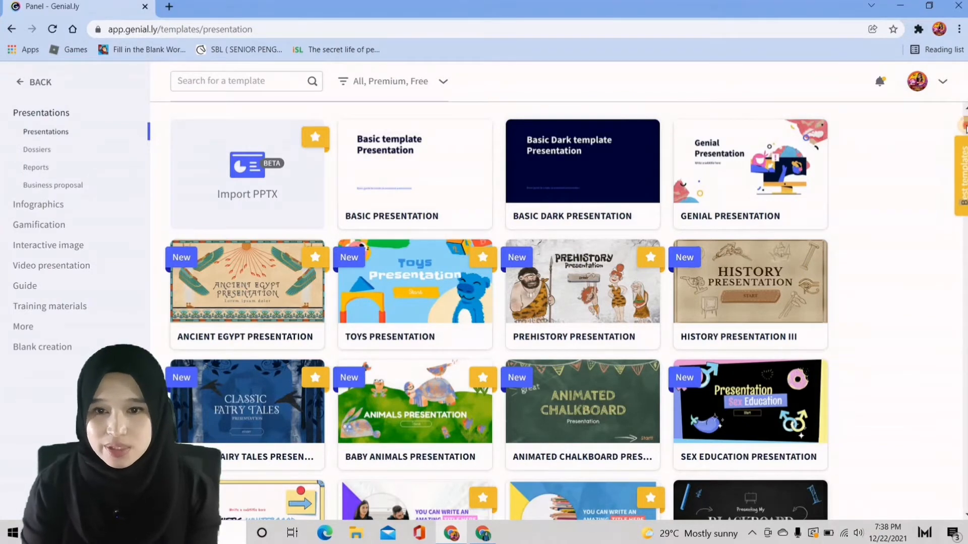
{"action": "left_click_drag", "start_coordinate": [967, 129], "coordinate": [965, 171]}
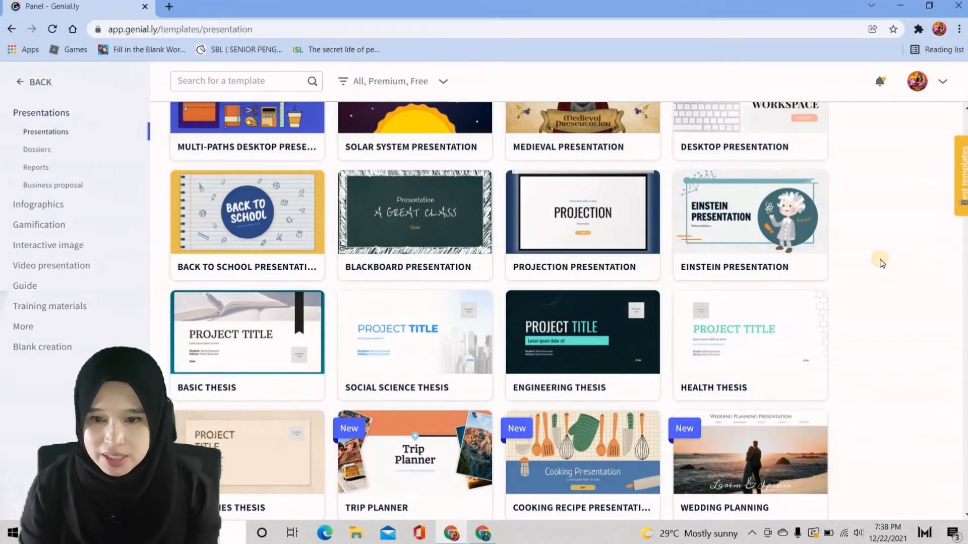
{"action": "scroll", "coordinate": [881, 263], "scroll_direction": "down", "scroll_amount": 7}
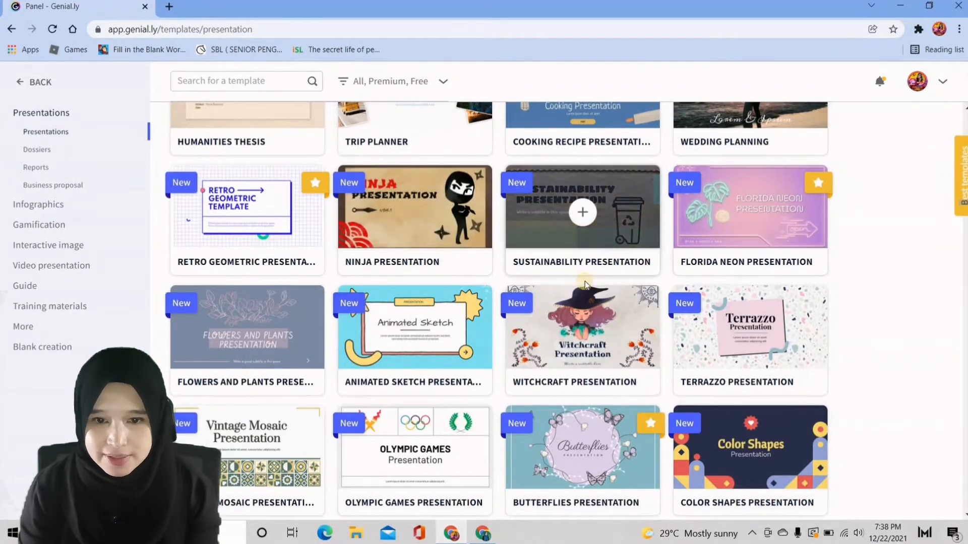
{"action": "scroll", "coordinate": [550, 310], "scroll_direction": "down", "scroll_amount": 6}
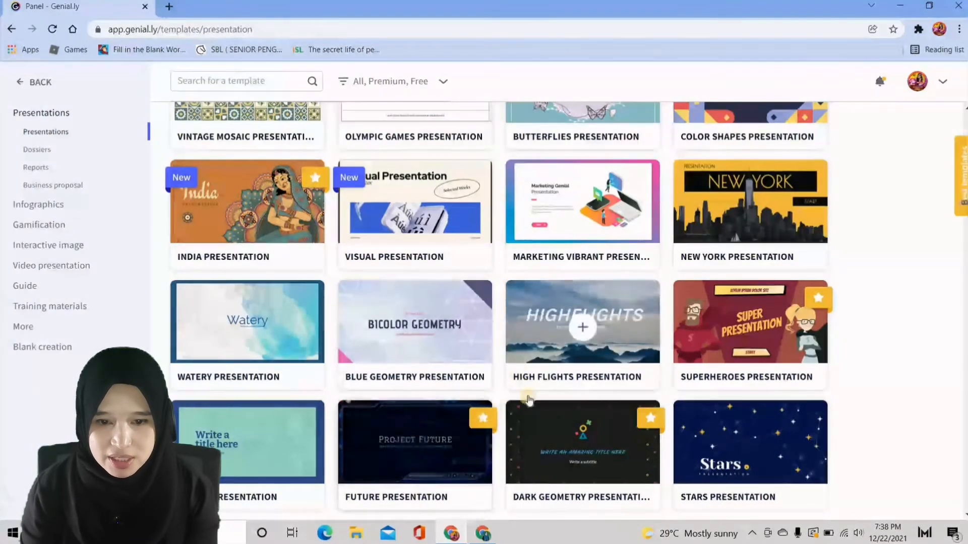
{"action": "scroll", "coordinate": [537, 285], "scroll_direction": "down", "scroll_amount": 1}
{"action": "scroll", "coordinate": [537, 284], "scroll_direction": "down", "scroll_amount": 5}
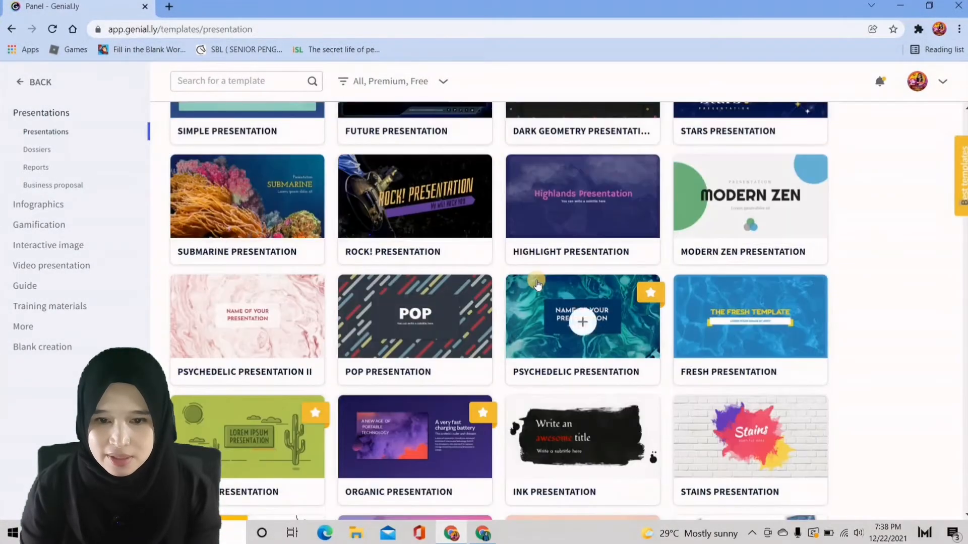
{"action": "scroll", "coordinate": [537, 285], "scroll_direction": "down", "scroll_amount": 6}
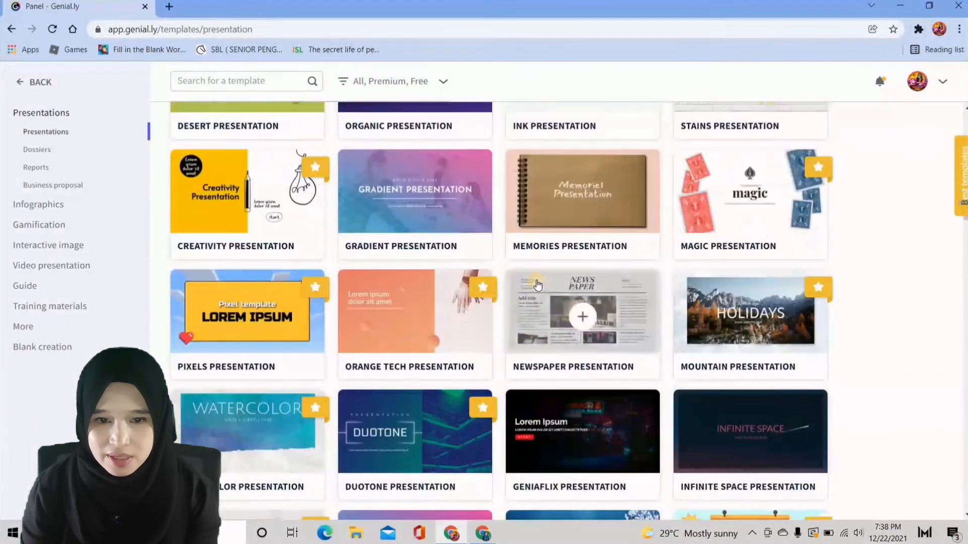
{"action": "scroll", "coordinate": [538, 285], "scroll_direction": "up", "scroll_amount": 8}
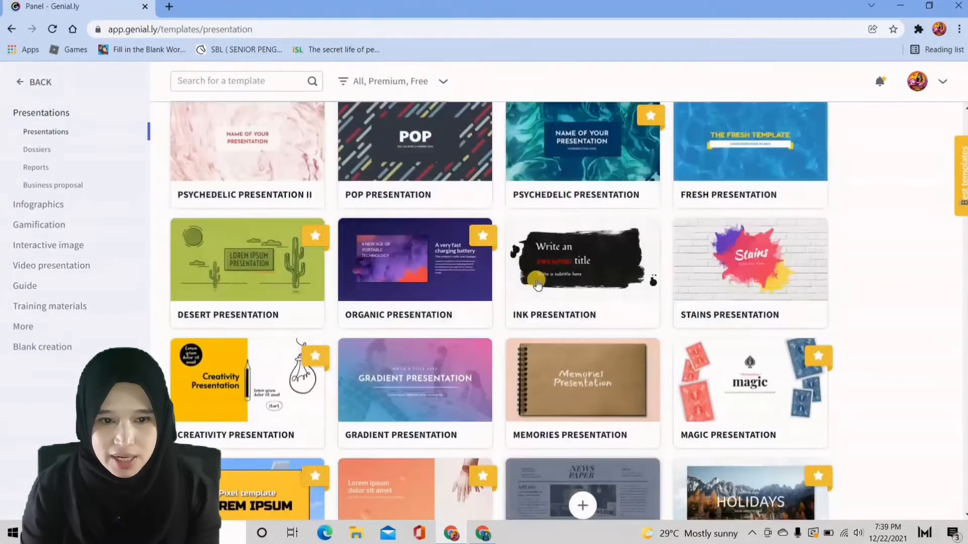
{"action": "scroll", "coordinate": [538, 285], "scroll_direction": "up", "scroll_amount": 4}
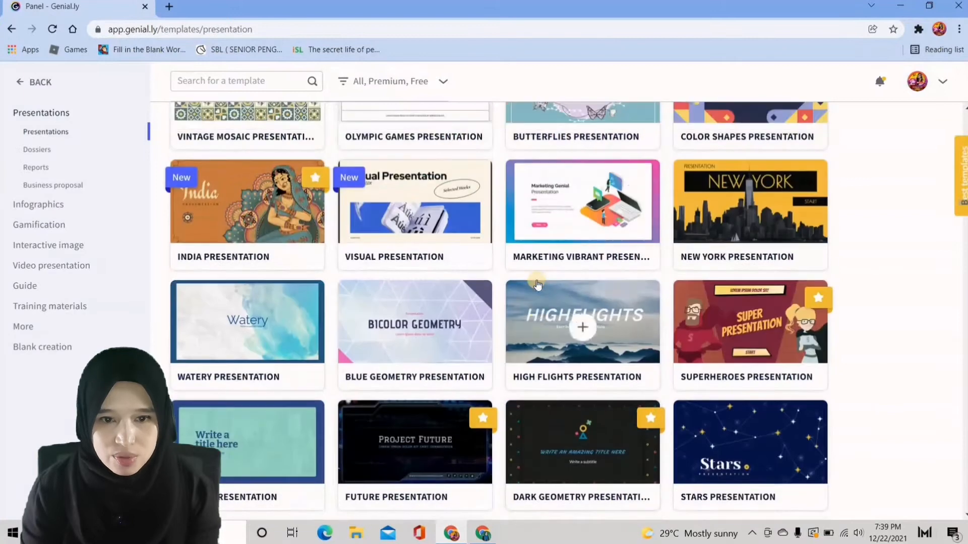
{"action": "scroll", "coordinate": [537, 285], "scroll_direction": "up", "scroll_amount": 6}
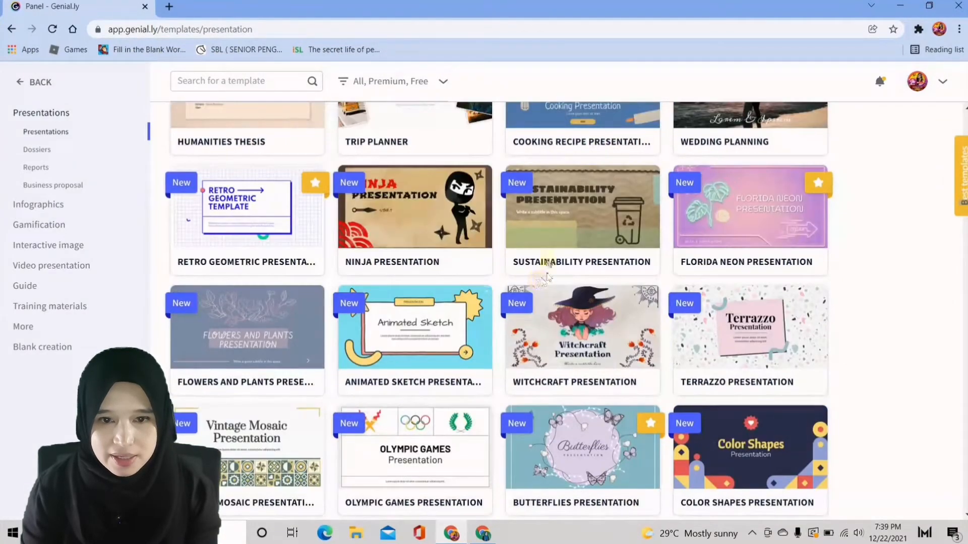
Preview the Ninja Presentation template from its cover through the index, section, quote, text and video pages, and close the preview.
{"action": "left_click", "coordinate": [419, 217]}
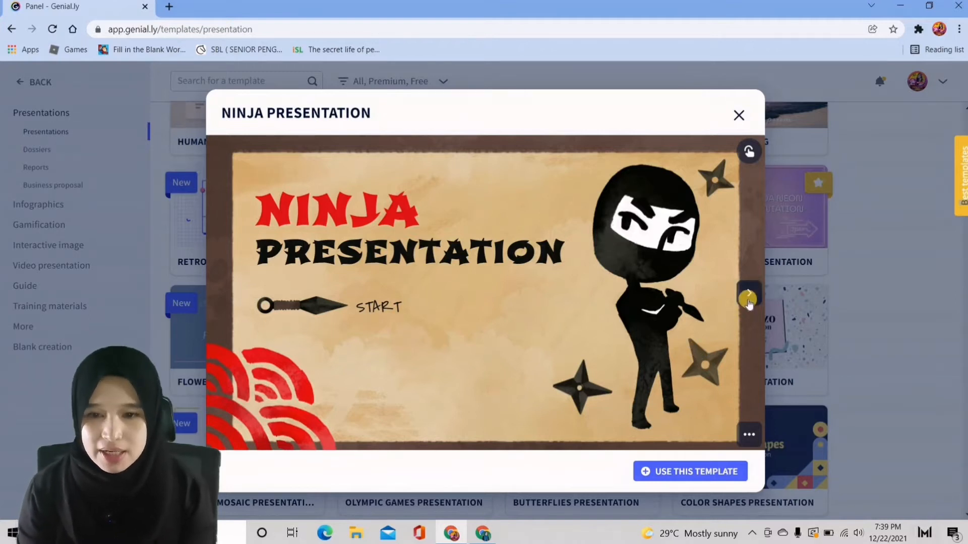
{"action": "left_click", "coordinate": [384, 310]}
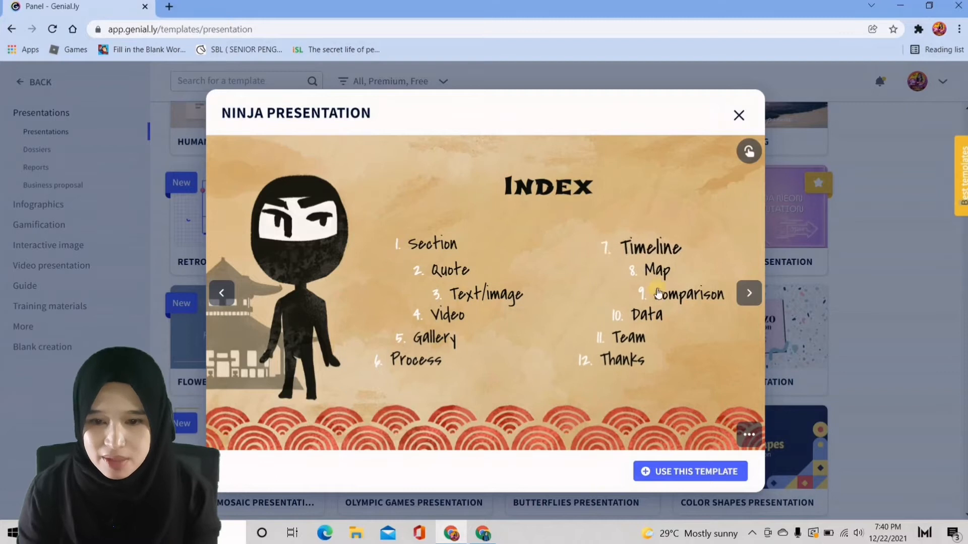
{"action": "left_click", "coordinate": [748, 296]}
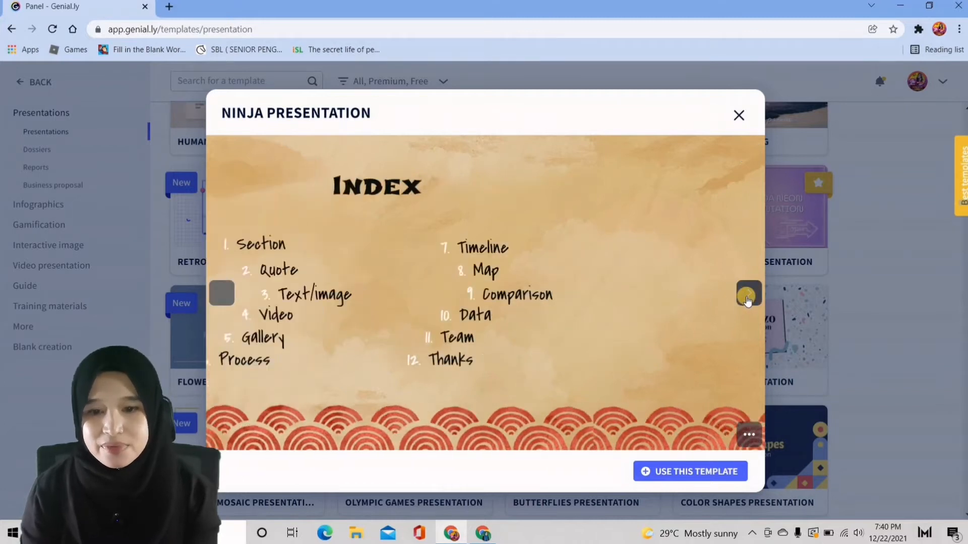
{"action": "left_click", "coordinate": [748, 296]}
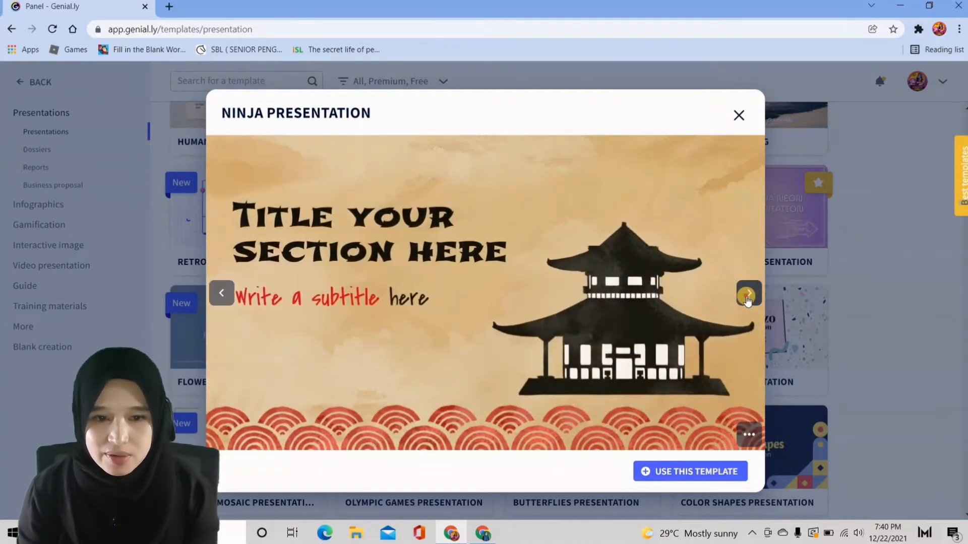
{"action": "left_click", "coordinate": [748, 296]}
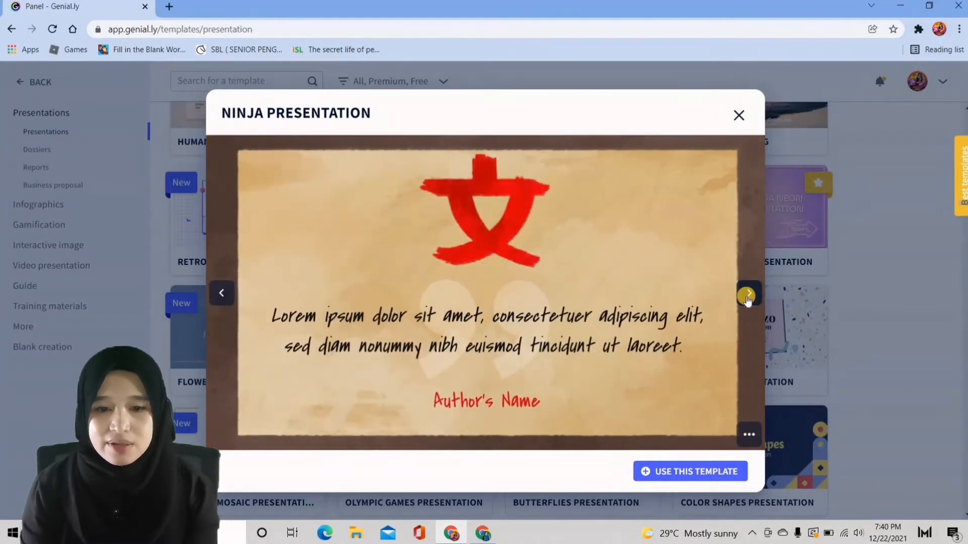
{"action": "left_click", "coordinate": [748, 297]}
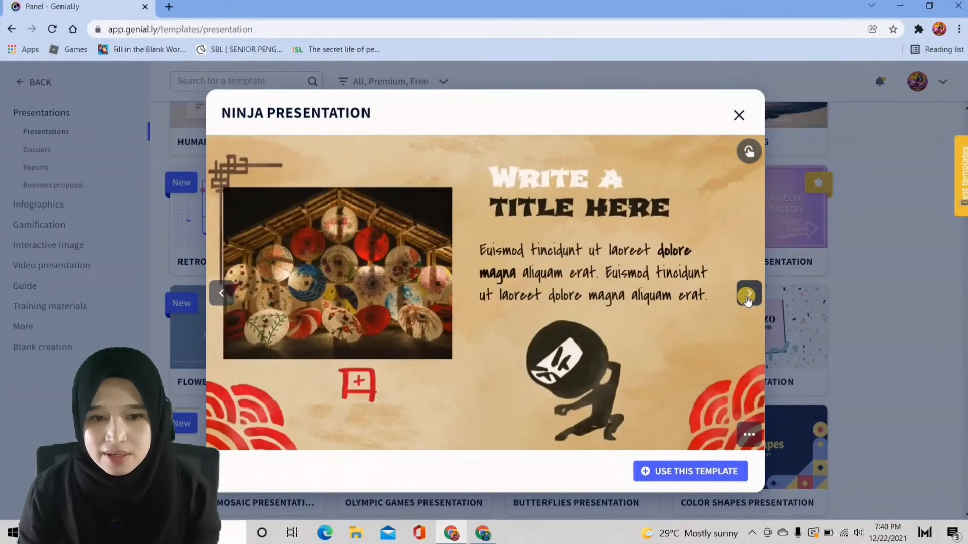
{"action": "left_click", "coordinate": [747, 298]}
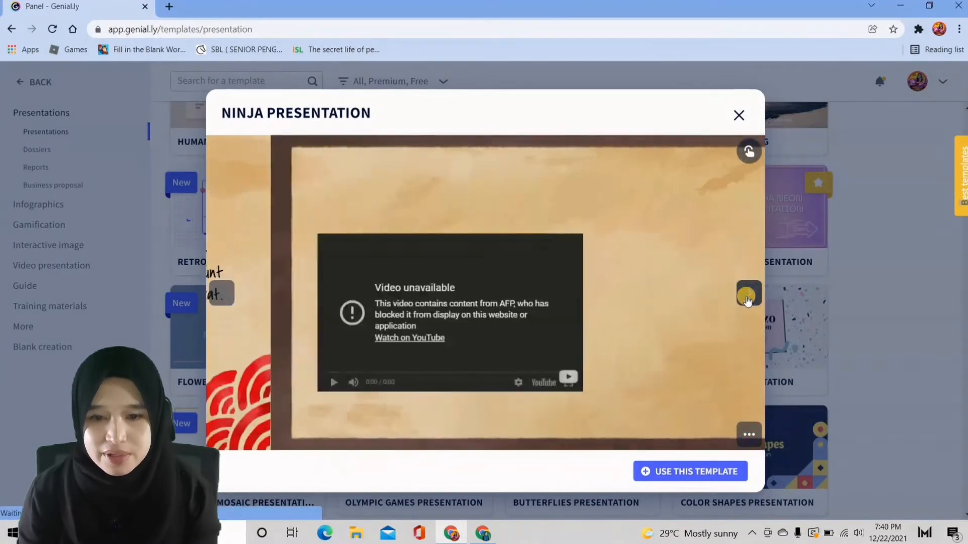
{"action": "left_click", "coordinate": [738, 116]}
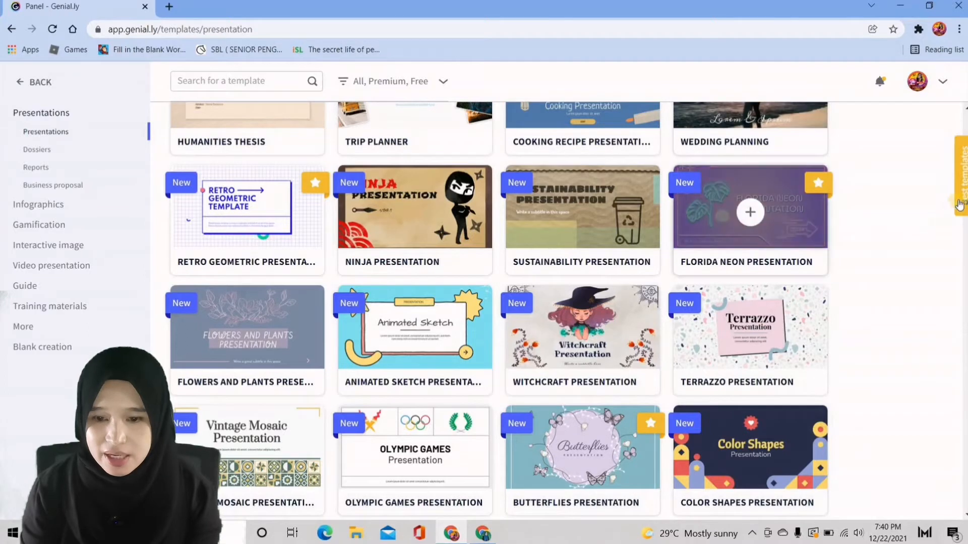
Open the Cooking Recipe Presentation template and preview its cover, index, section and text pages.
{"action": "scroll", "coordinate": [878, 252], "scroll_direction": "down", "scroll_amount": 7}
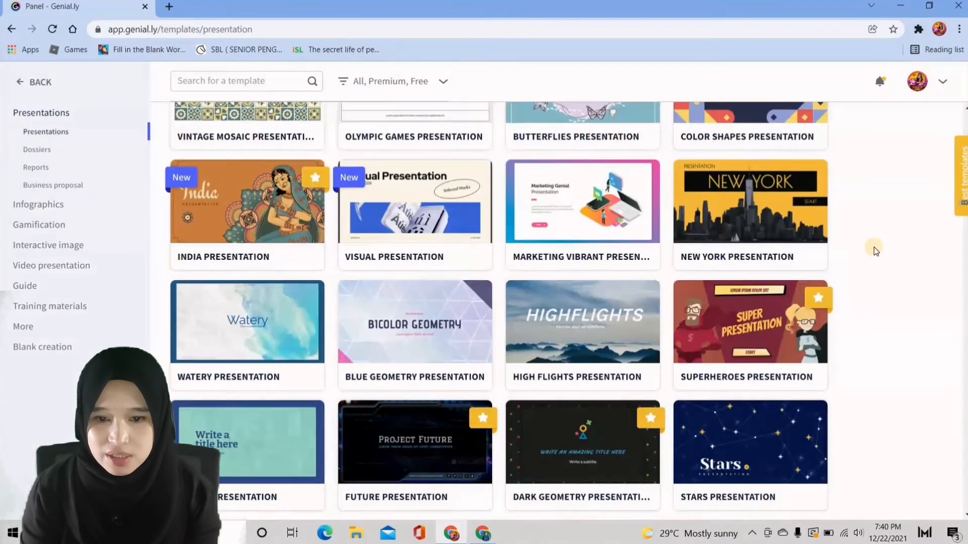
{"action": "scroll", "coordinate": [876, 251], "scroll_direction": "down", "scroll_amount": 7}
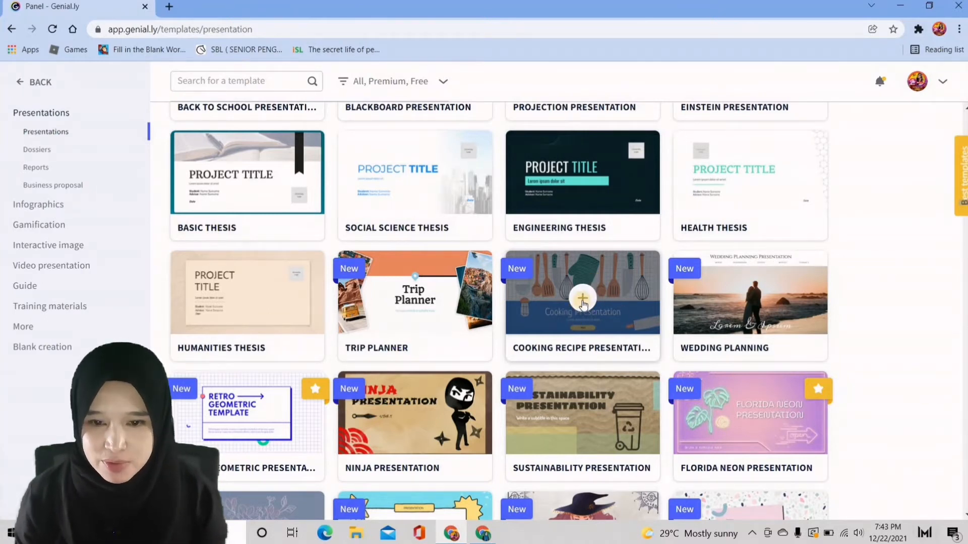
{"action": "left_click", "coordinate": [582, 300]}
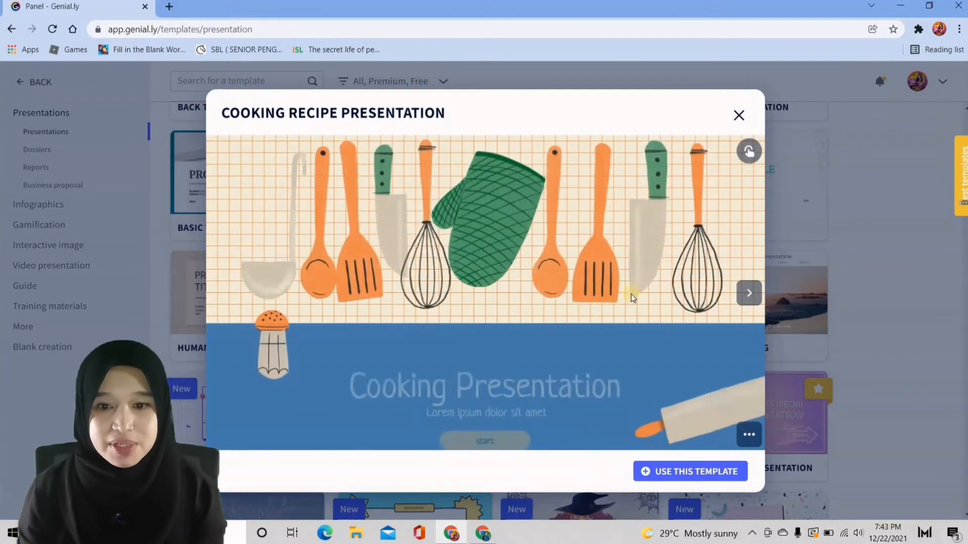
{"action": "left_click", "coordinate": [485, 421]}
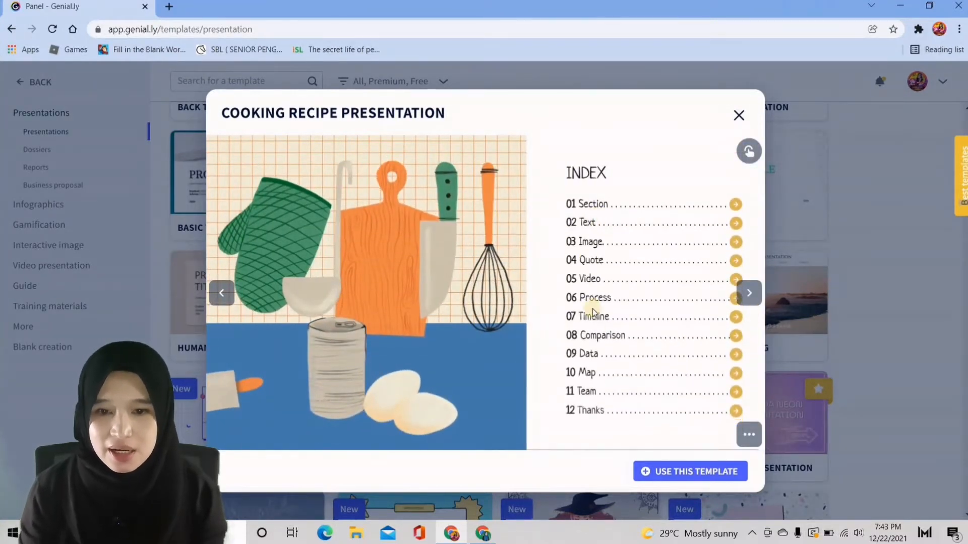
{"action": "left_click", "coordinate": [749, 293]}
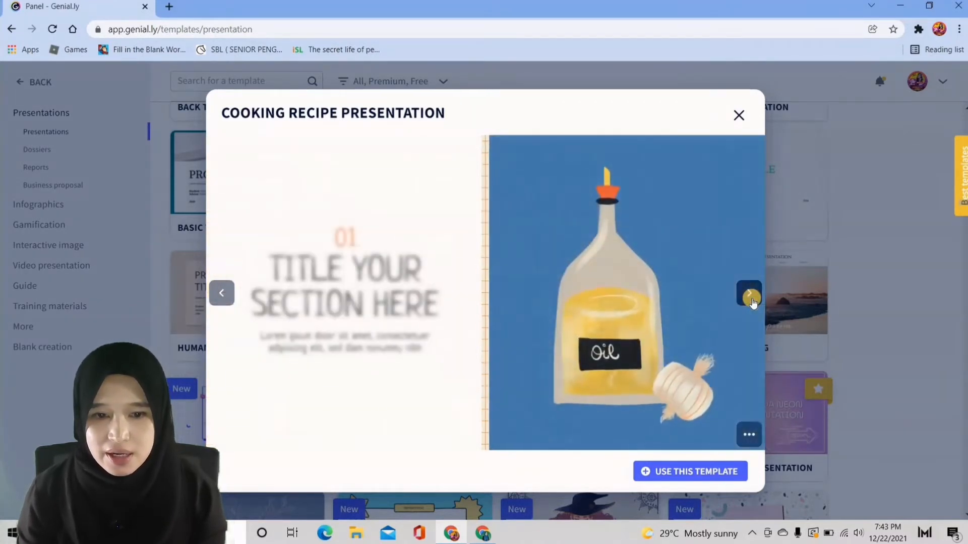
{"action": "left_click", "coordinate": [750, 294]}
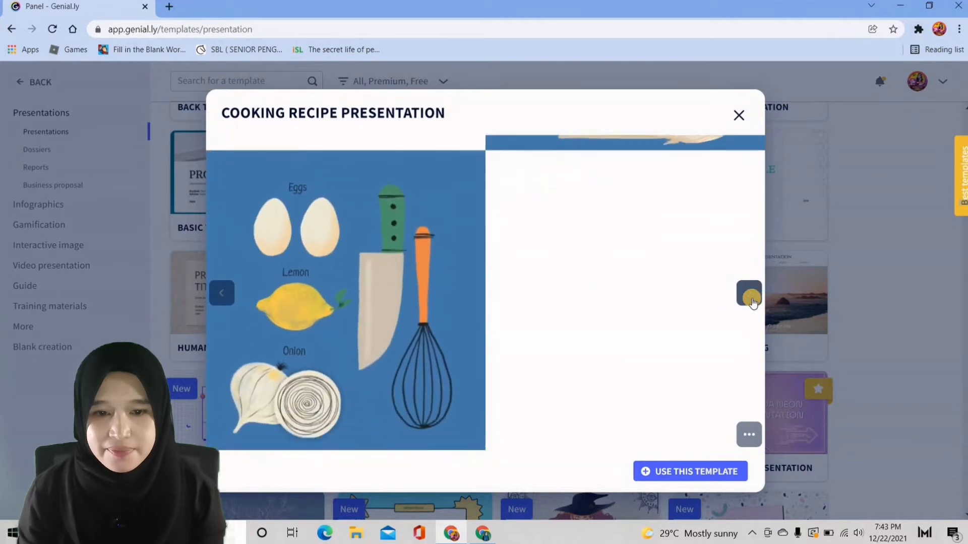
{"action": "left_click", "coordinate": [750, 295]}
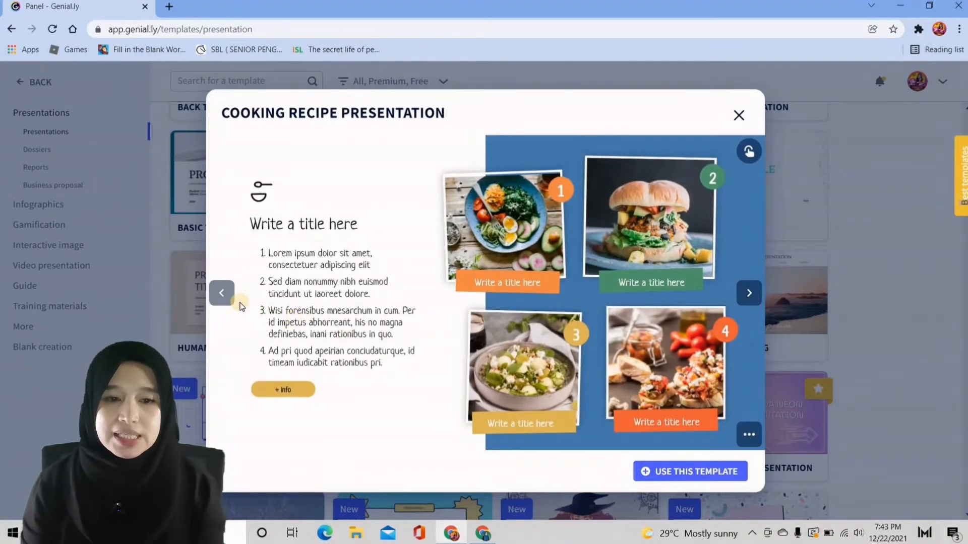
Use the Cooking Recipe Presentation template with all of its pages selected and add them to the new creation.
{"action": "left_click", "coordinate": [691, 474]}
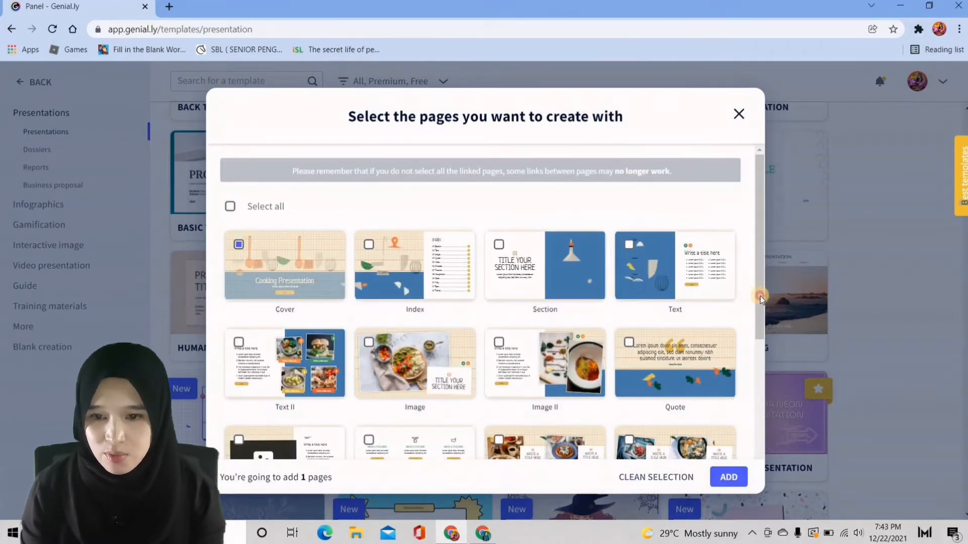
{"action": "scroll", "coordinate": [759, 353], "scroll_direction": "down", "scroll_amount": 2}
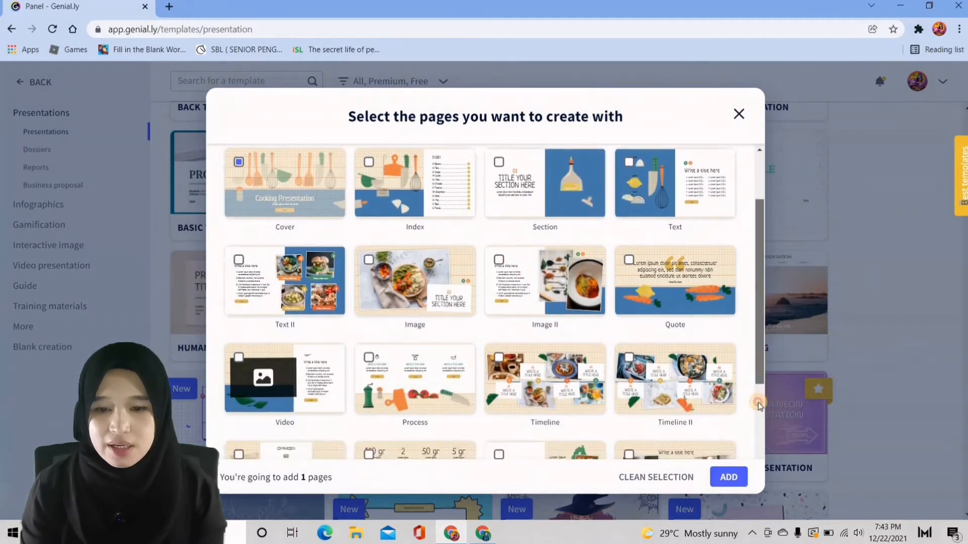
{"action": "scroll", "coordinate": [757, 403], "scroll_direction": "down", "scroll_amount": 4}
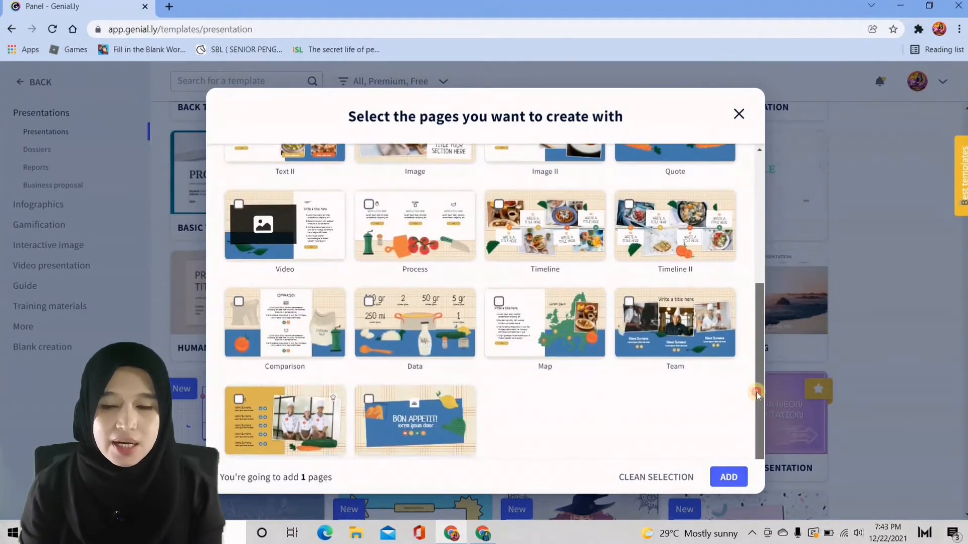
{"action": "left_click_drag", "start_coordinate": [756, 393], "coordinate": [760, 231]}
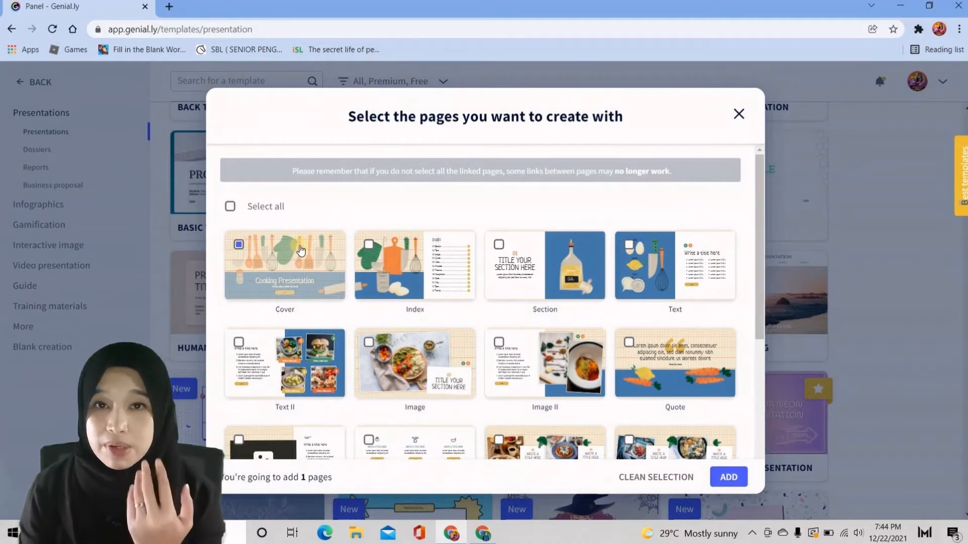
{"action": "left_click", "coordinate": [230, 208]}
{"action": "scroll", "coordinate": [230, 212], "scroll_direction": "down", "scroll_amount": 1}
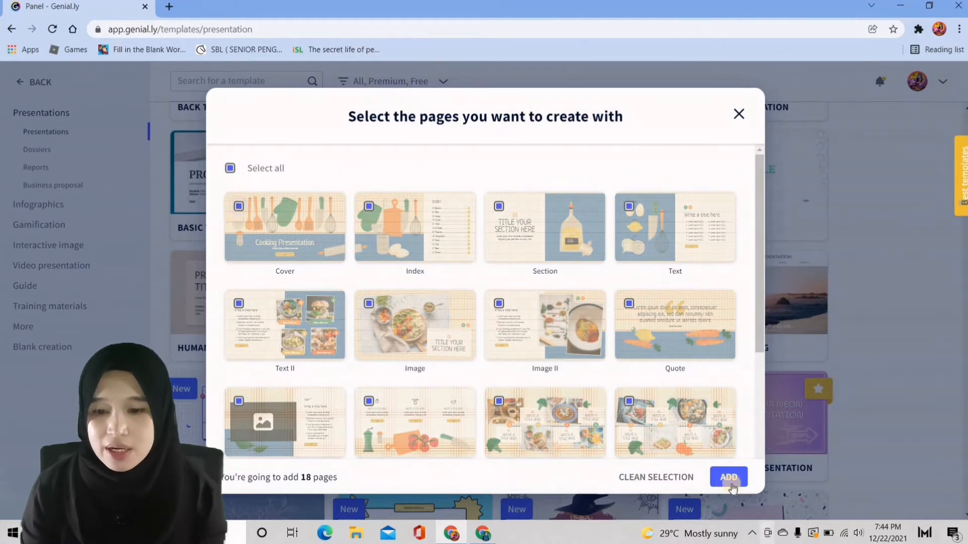
{"action": "left_click", "coordinate": [729, 479]}
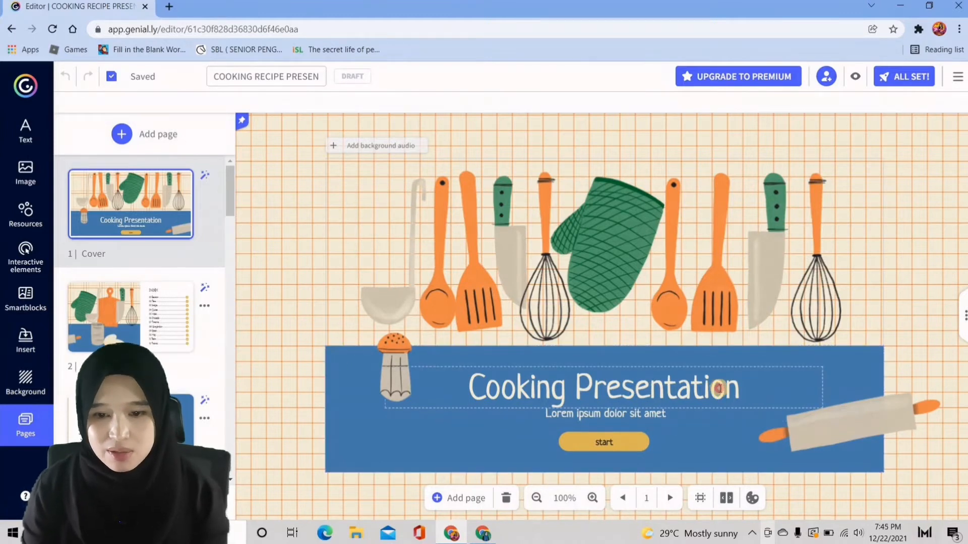
Replace the cover page's title with "Alatan Memasak".
{"action": "left_click", "coordinate": [737, 388]}
{"action": "double_click", "coordinate": [459, 385]}
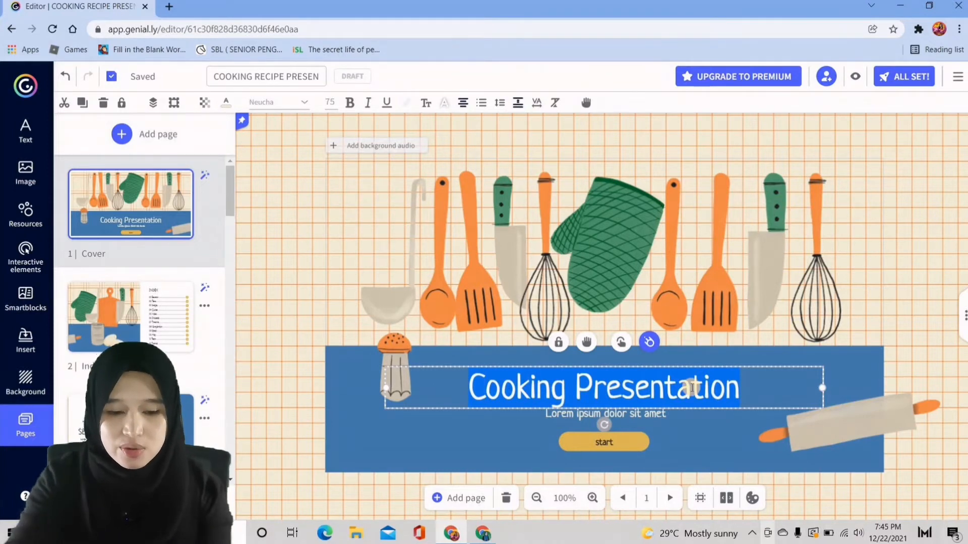
{"action": "type", "text": "Asa"}
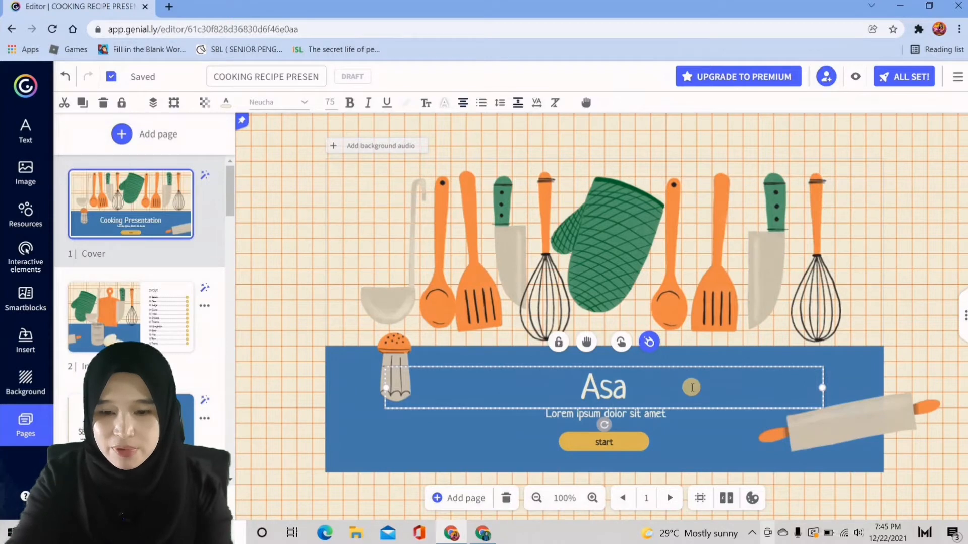
{"action": "key", "text": "BackSpace"}
{"action": "key", "text": "BackSpace"}
{"action": "type", "text": "latan"}
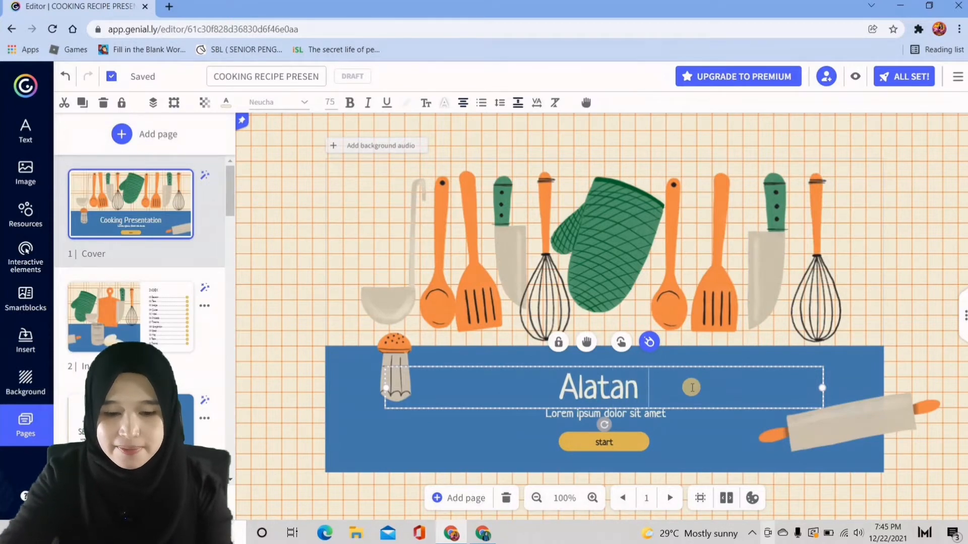
{"action": "type", "text": " Memasak"}
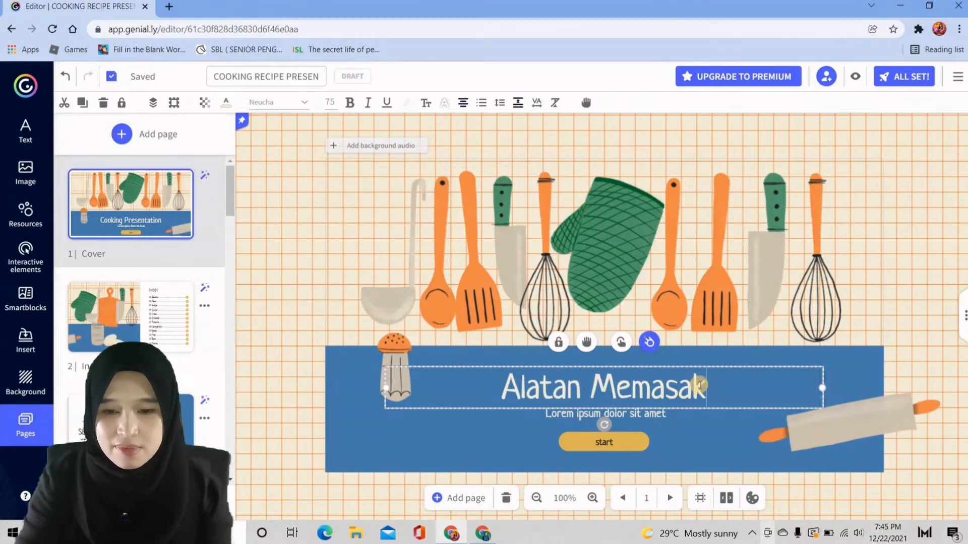
Add a tooltip interactivity to the "Alatan Memasak" title on the cover page.
{"action": "double_click", "coordinate": [681, 418]}
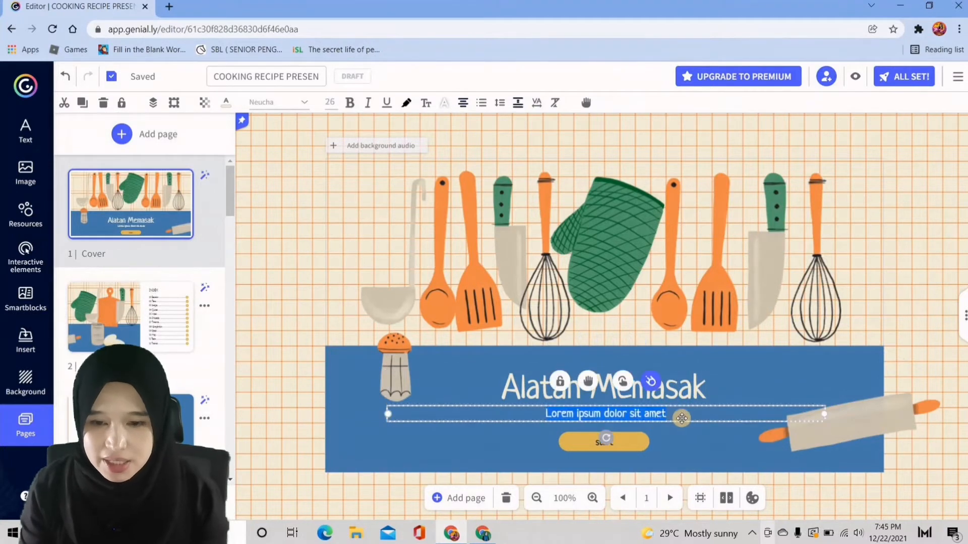
{"action": "left_click", "coordinate": [722, 385]}
{"action": "left_click", "coordinate": [723, 386]}
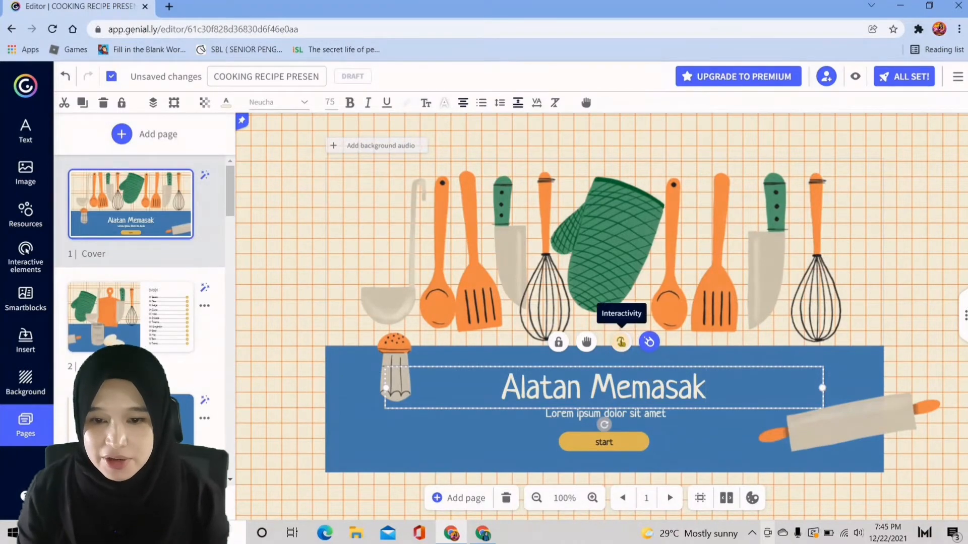
{"action": "left_click", "coordinate": [621, 342]}
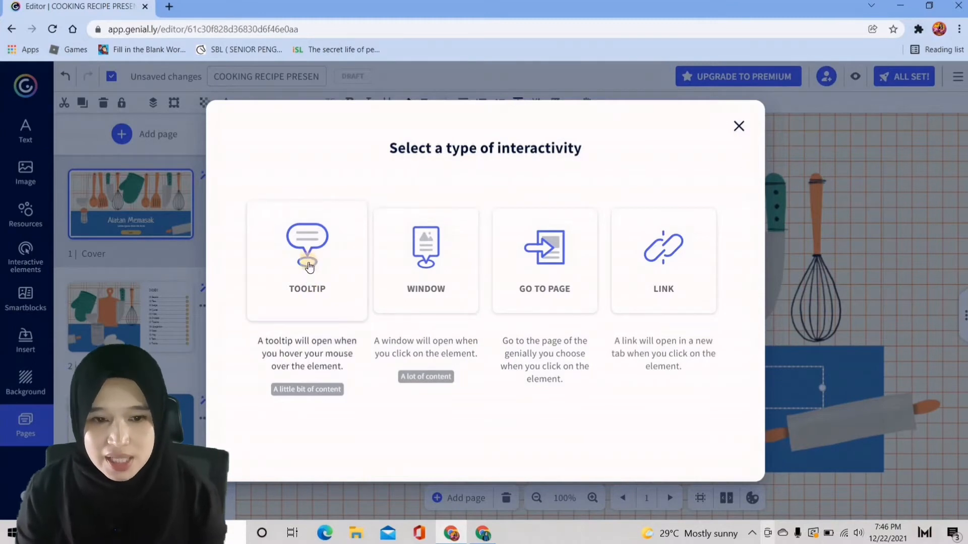
{"action": "left_click", "coordinate": [309, 265]}
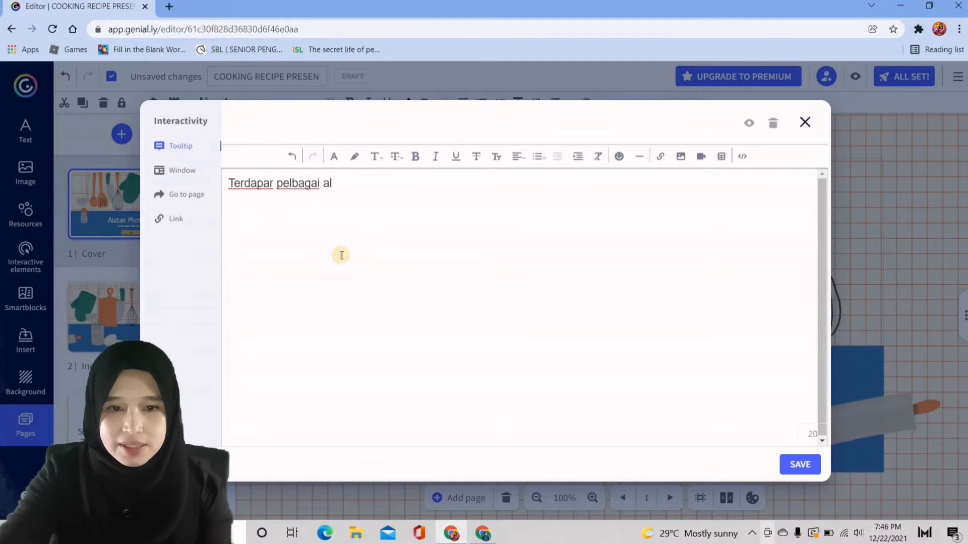
Complete the tooltip text as "Terdapat pelbagai alatan memasak" and save it.
{"action": "key", "text": "BackSpace"}
{"action": "type", "text": "lata"}
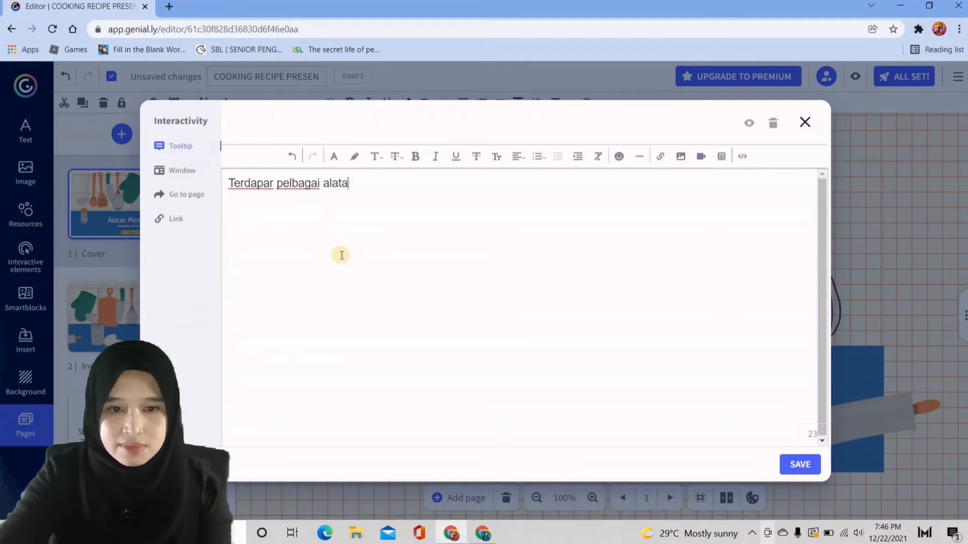
{"action": "type", "text": "n memasa"}
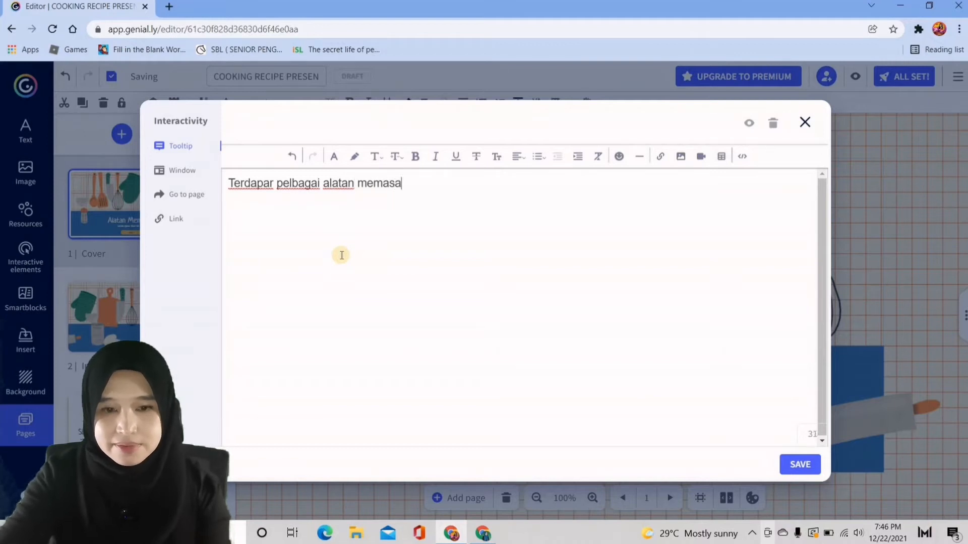
{"action": "type", "text": "k"}
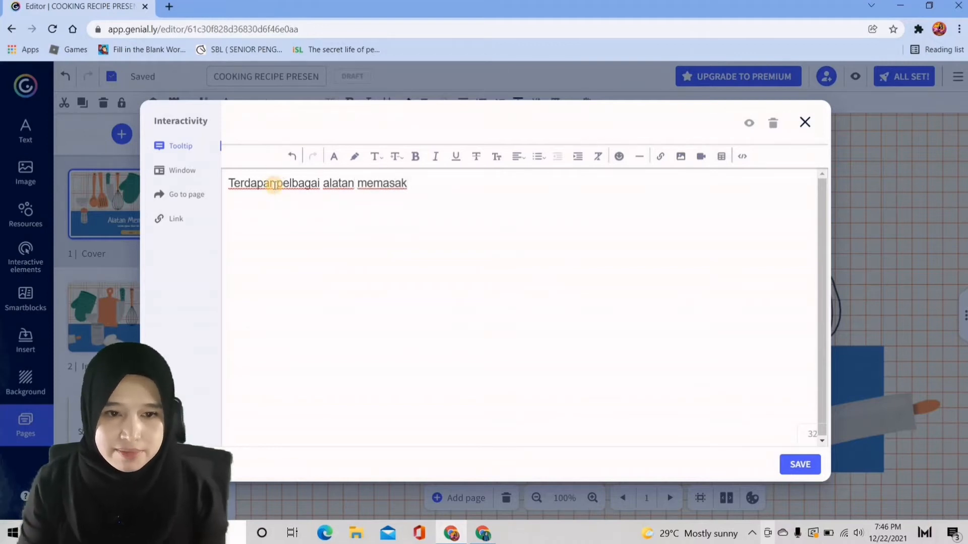
{"action": "left_click", "coordinate": [274, 185]}
{"action": "key", "text": "BackSpace"}
{"action": "type", "text": "t"}
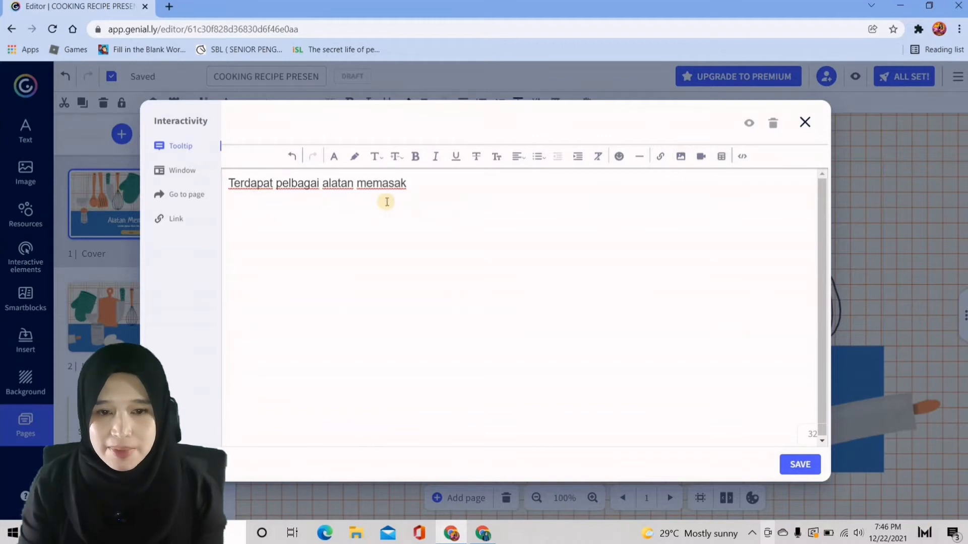
{"action": "left_click", "coordinate": [800, 465]}
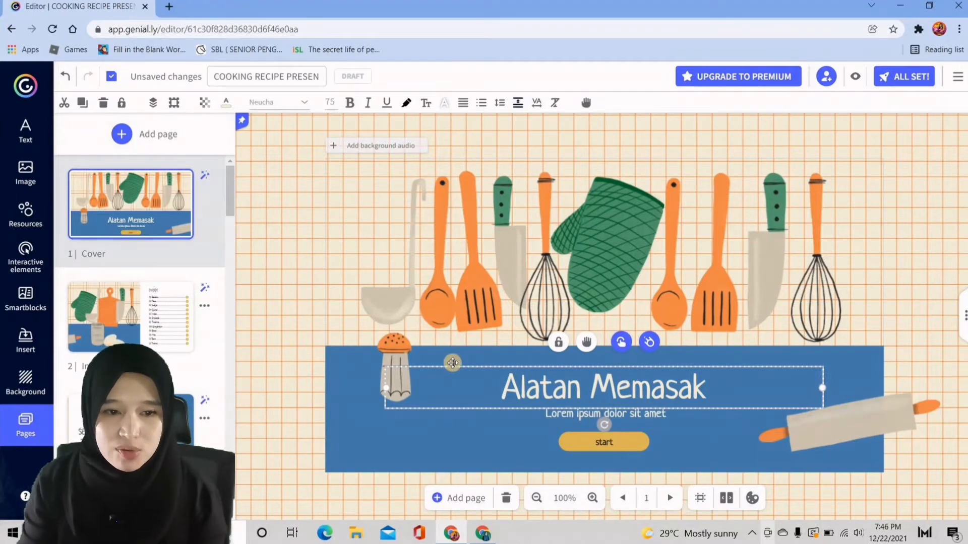
Open the Index page and delete the "12 Thanks" entry from the list.
{"action": "mouse_move", "coordinate": [162, 334]}
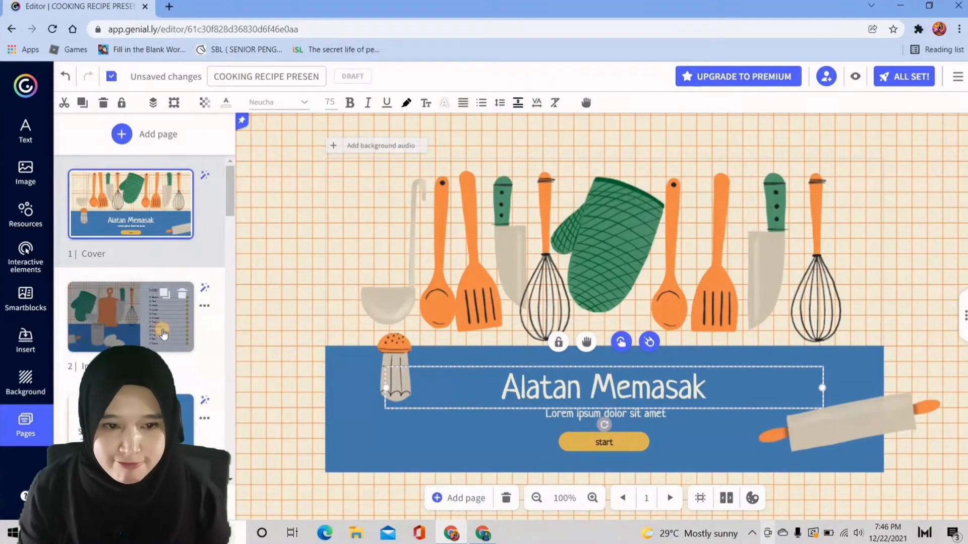
{"action": "left_click", "coordinate": [163, 333]}
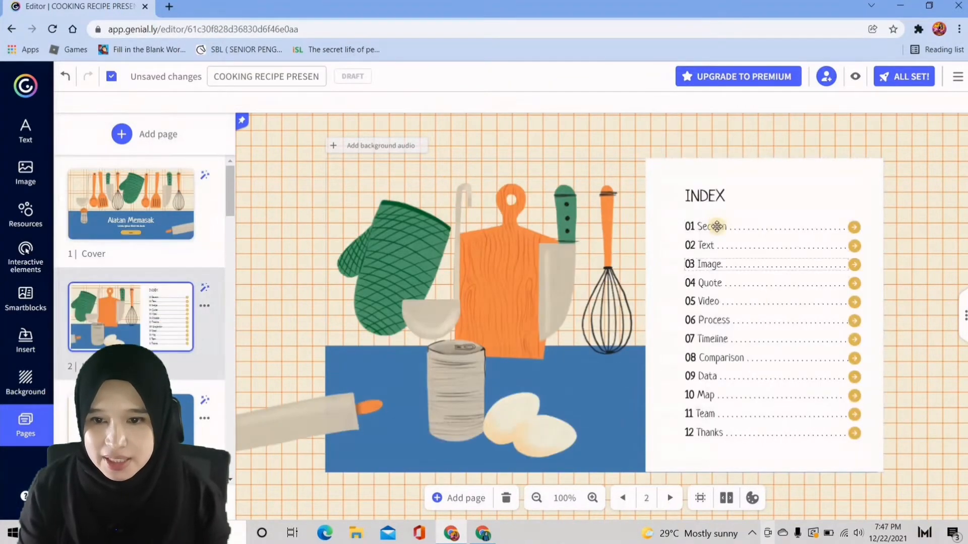
{"action": "left_click", "coordinate": [725, 227]}
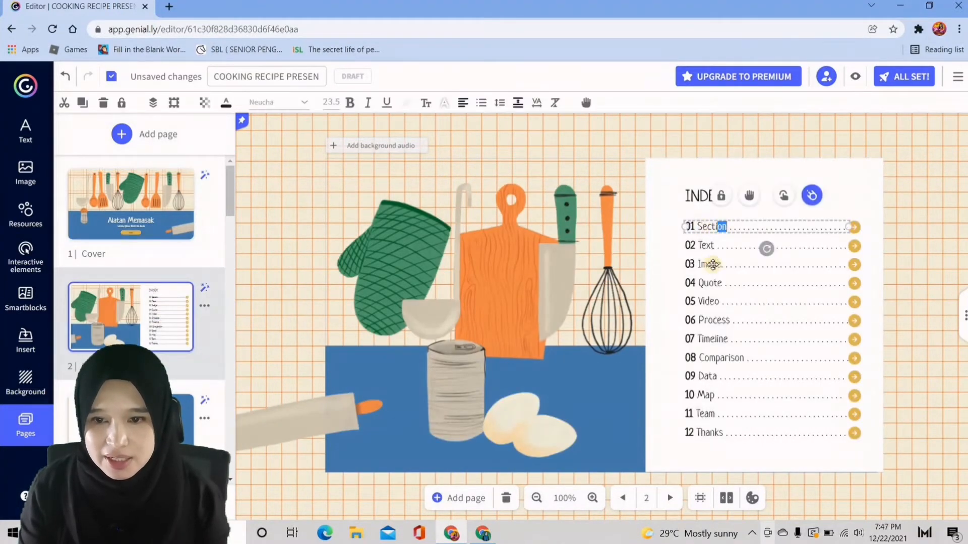
{"action": "double_click", "coordinate": [714, 246]}
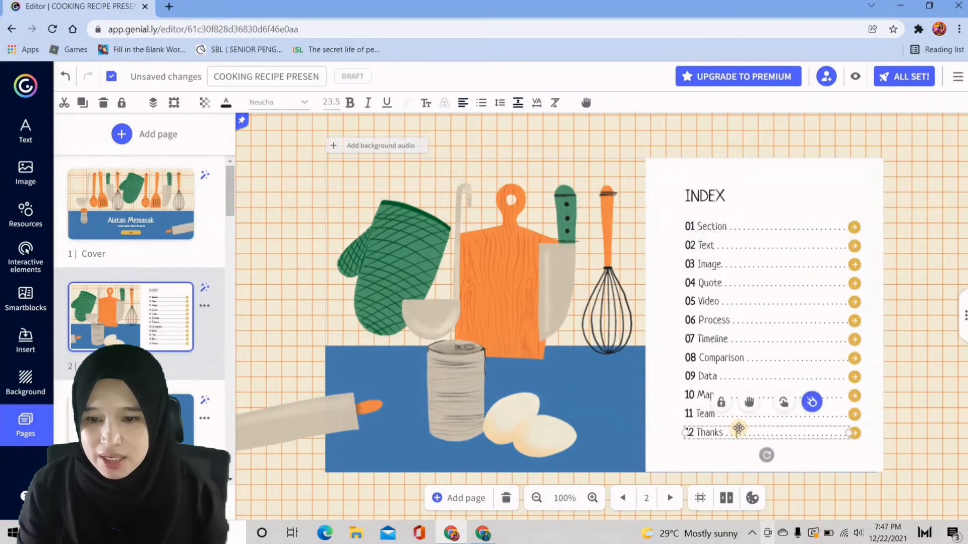
{"action": "right_click", "coordinate": [739, 433]}
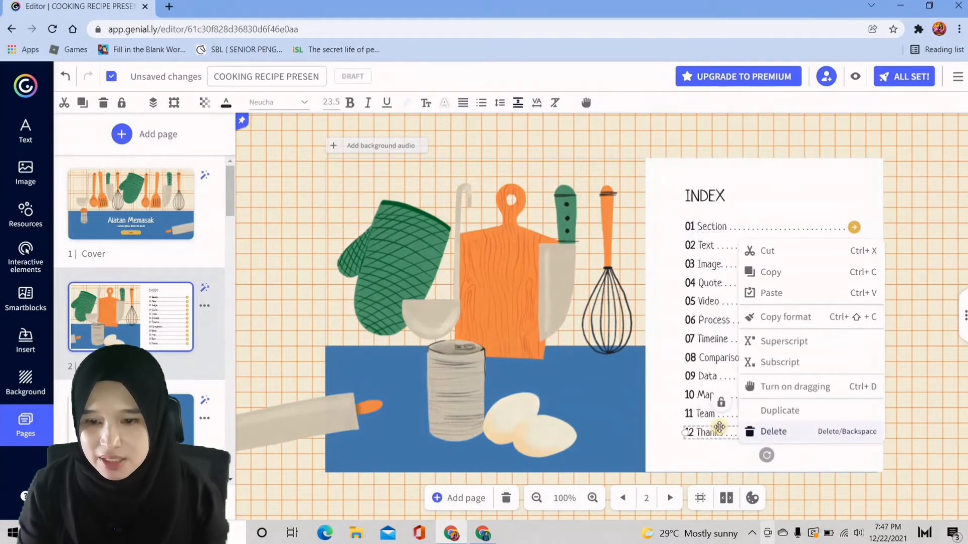
{"action": "left_click", "coordinate": [777, 434]}
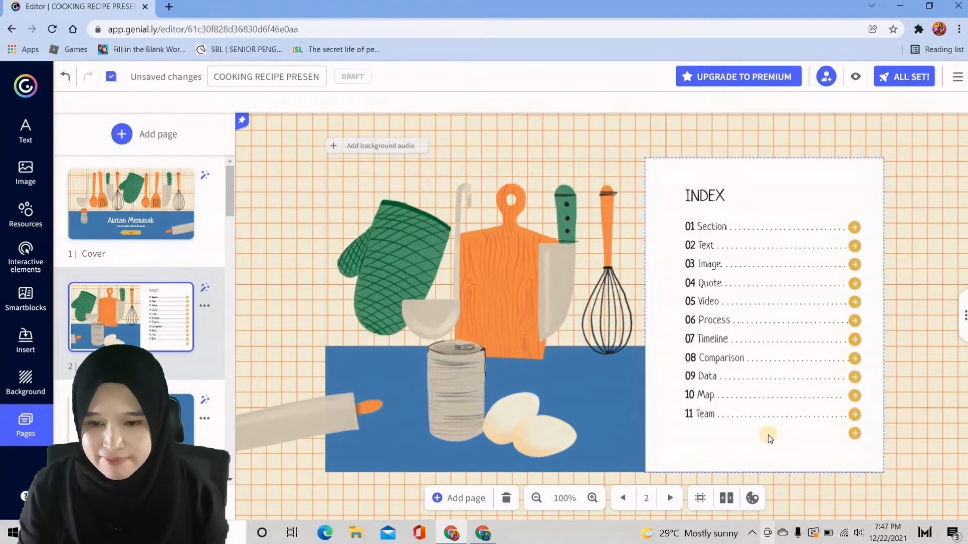
{"action": "left_click", "coordinate": [751, 413]}
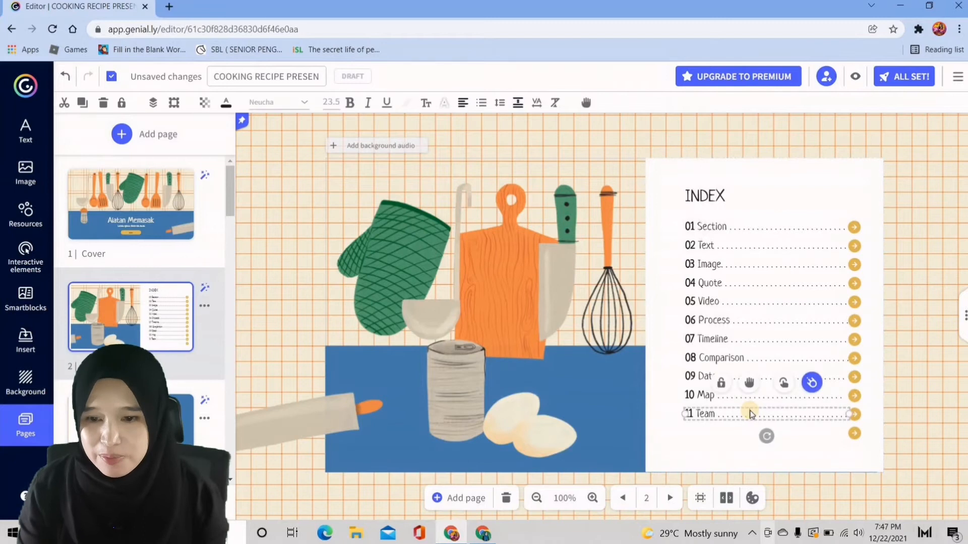
{"action": "right_click", "coordinate": [751, 414]}
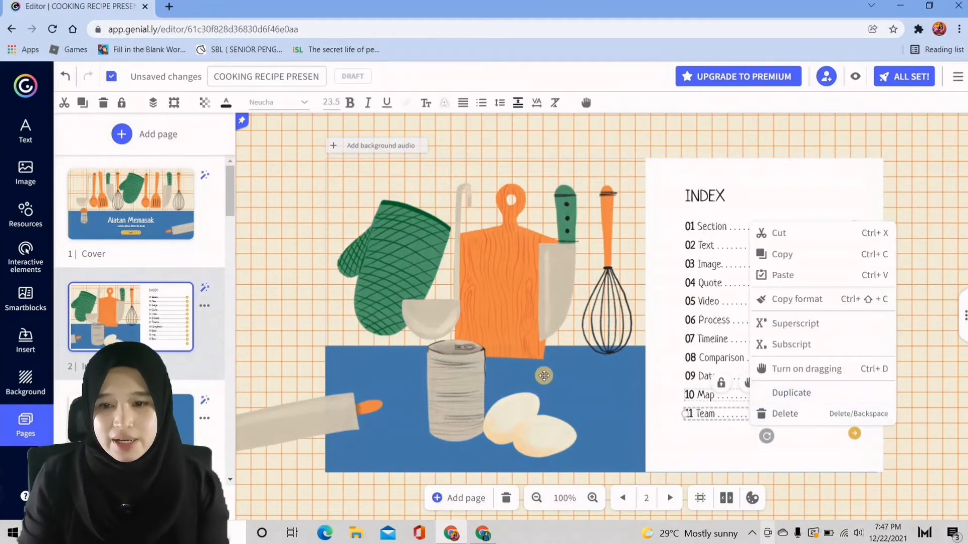
{"action": "left_click", "coordinate": [582, 389]}
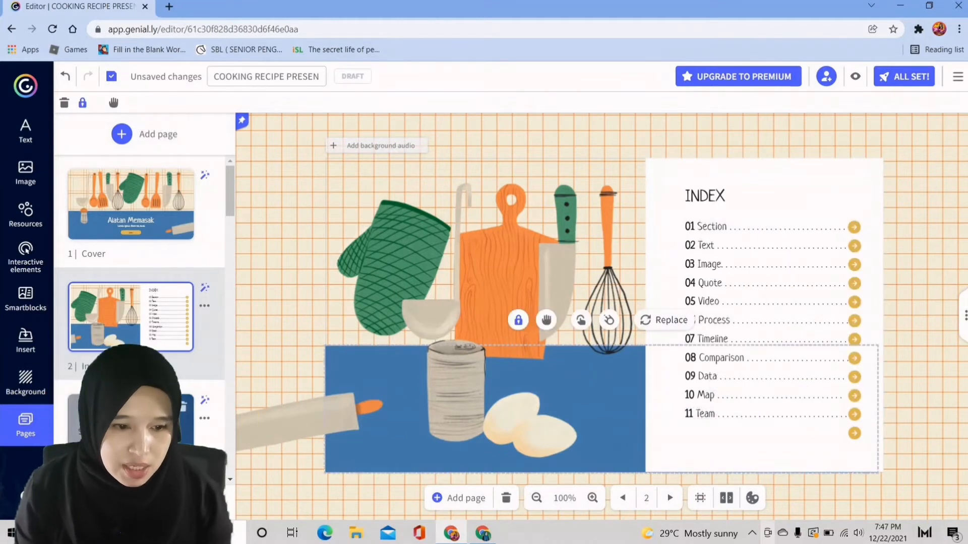
Open the Section page and add a window interactivity to the oil bottle illustration.
{"action": "left_click", "coordinate": [131, 426]}
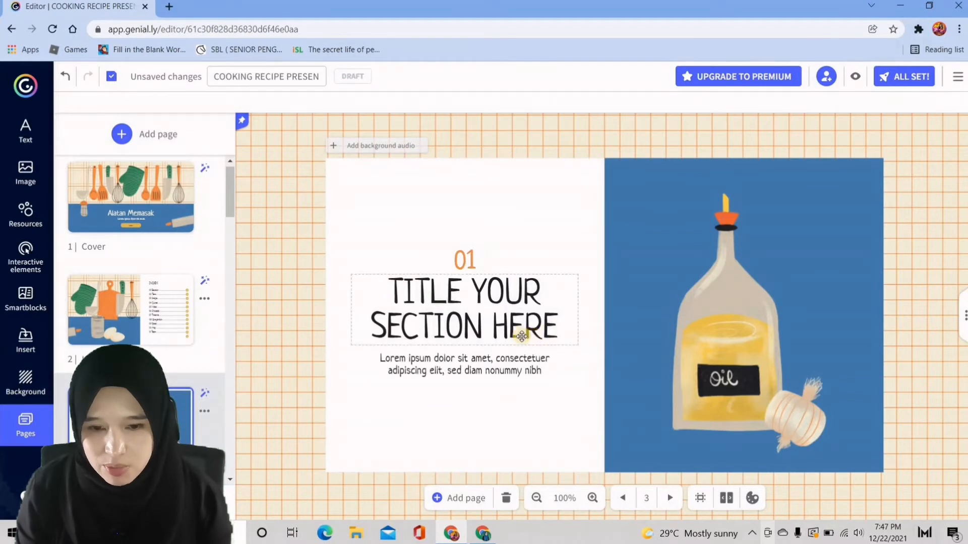
{"action": "left_click", "coordinate": [723, 317]}
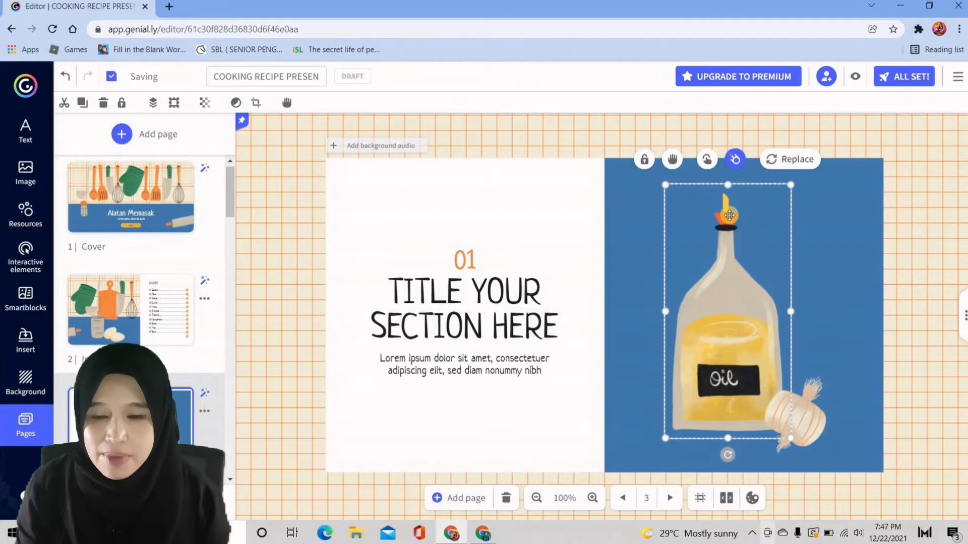
{"action": "left_click", "coordinate": [708, 160]}
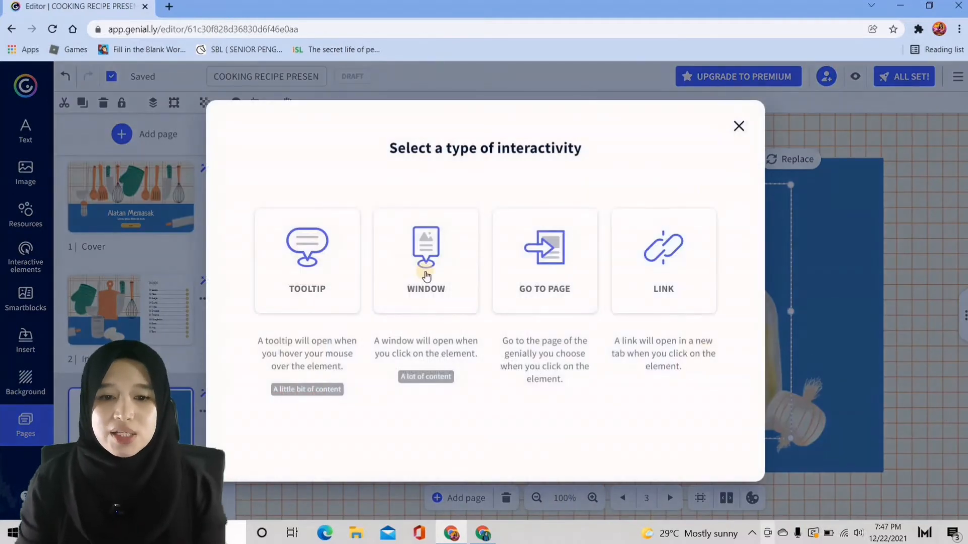
{"action": "left_click", "coordinate": [427, 275]}
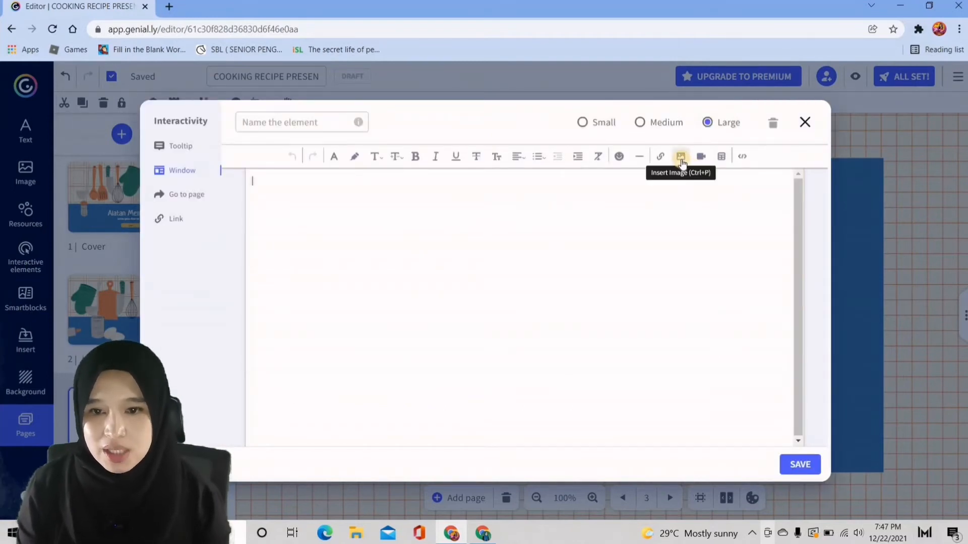
Insert the picture cooking-oil-being-poured-into-a-bowl from the Pictures folder into the oil bottle's window and save it.
{"action": "left_click", "coordinate": [681, 157]}
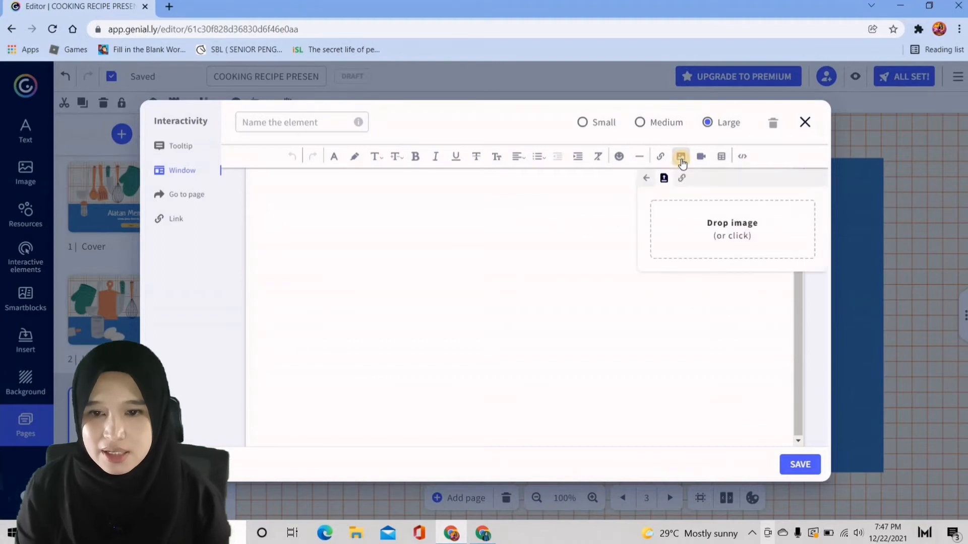
{"action": "left_click", "coordinate": [732, 229]}
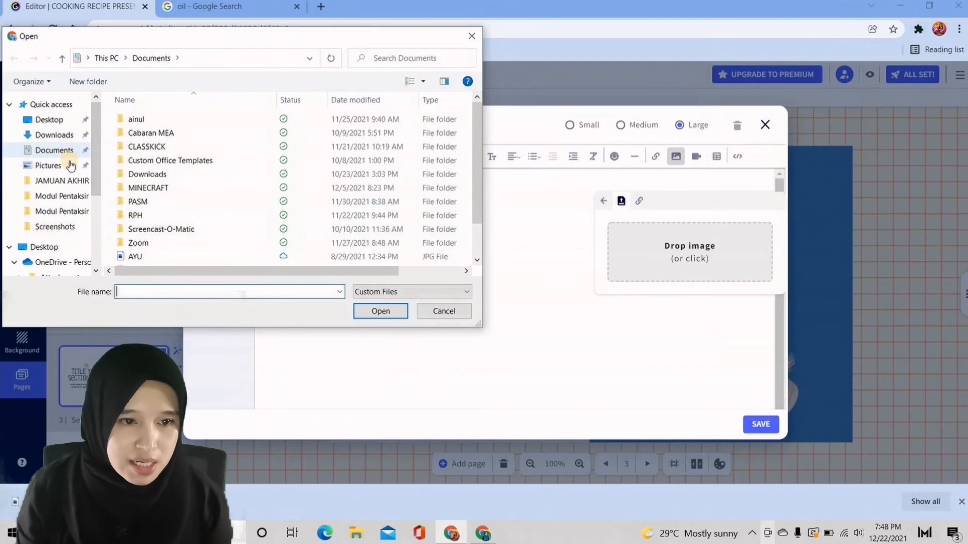
{"action": "left_click", "coordinate": [55, 134]}
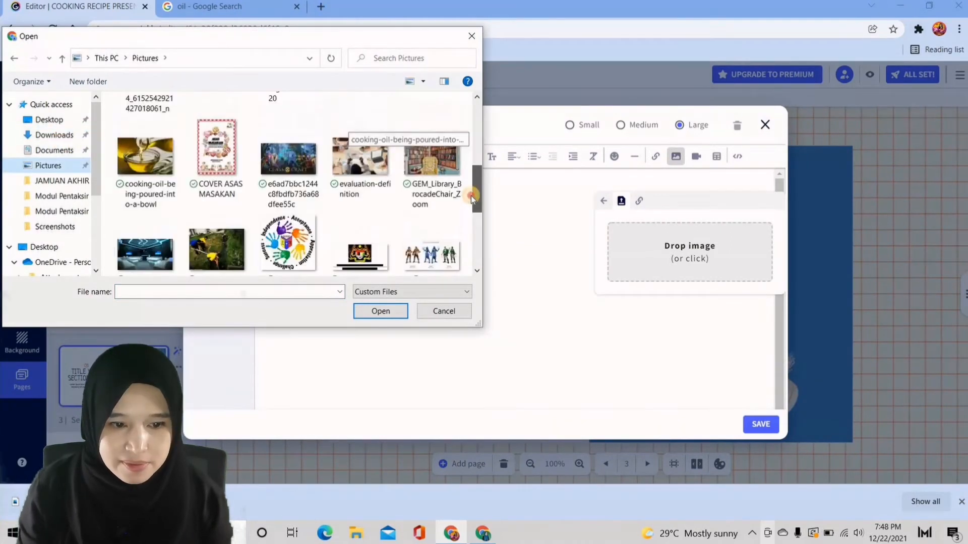
{"action": "left_click_drag", "start_coordinate": [472, 196], "coordinate": [472, 185]}
{"action": "left_click", "coordinate": [145, 192]}
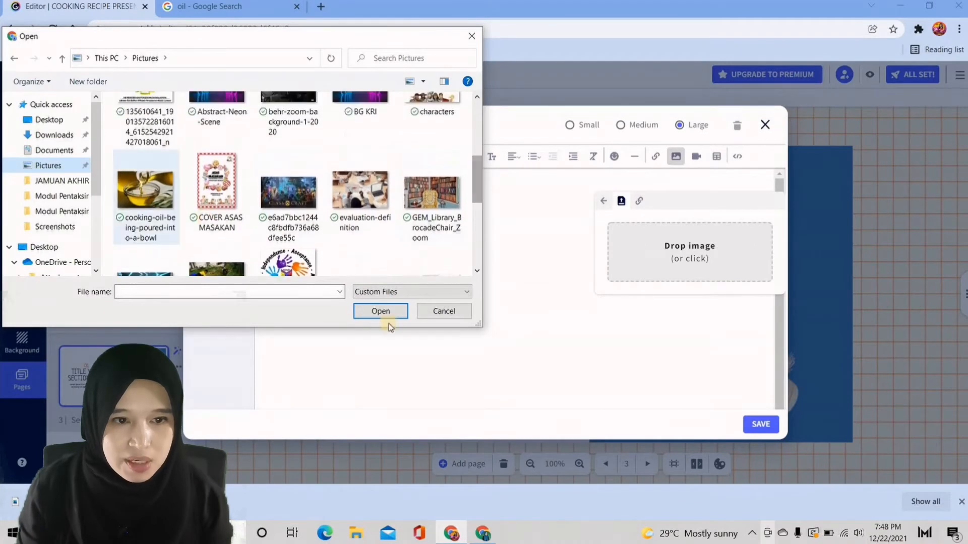
{"action": "left_click", "coordinate": [390, 312]}
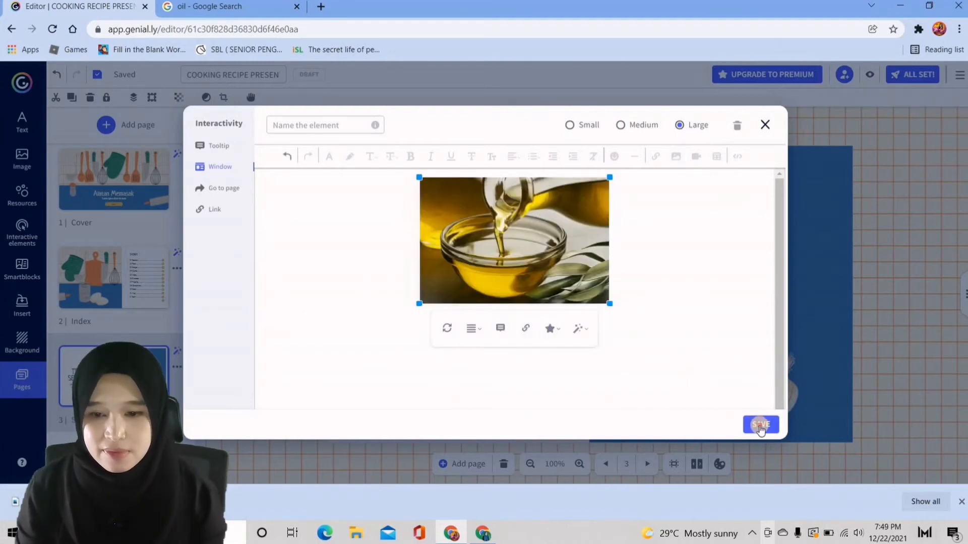
{"action": "left_click", "coordinate": [760, 425]}
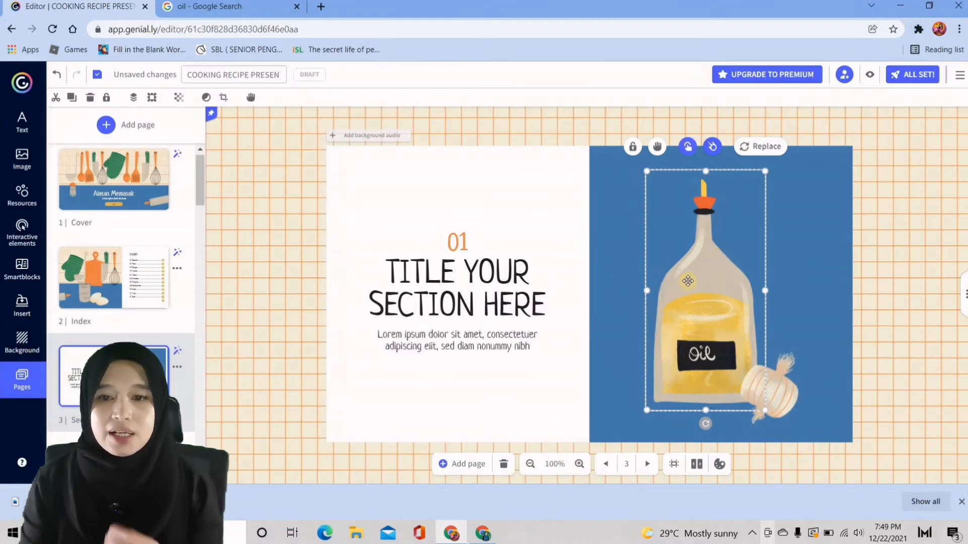
Open the Text page with the eggs, lemon and onion illustrations.
{"action": "left_click", "coordinate": [527, 303]}
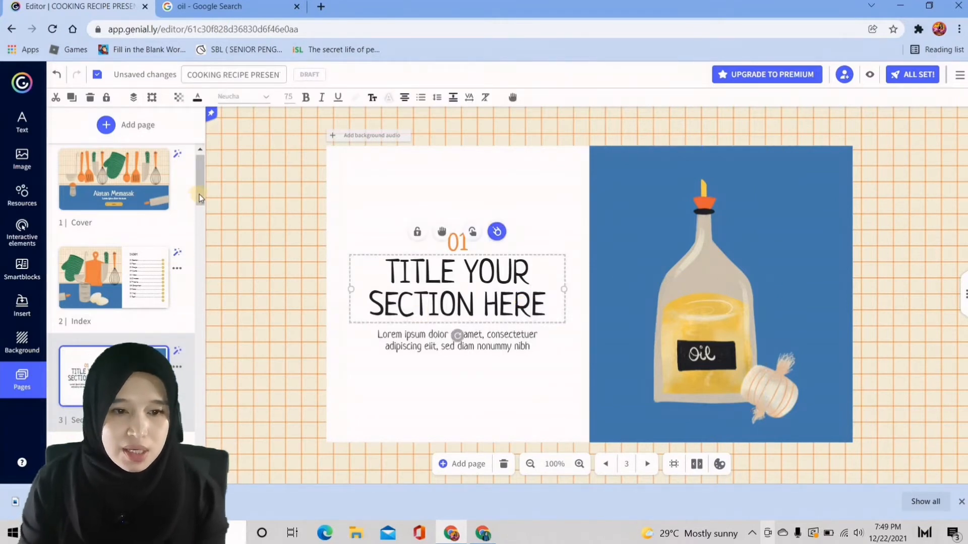
{"action": "left_click_drag", "start_coordinate": [199, 196], "coordinate": [200, 219]}
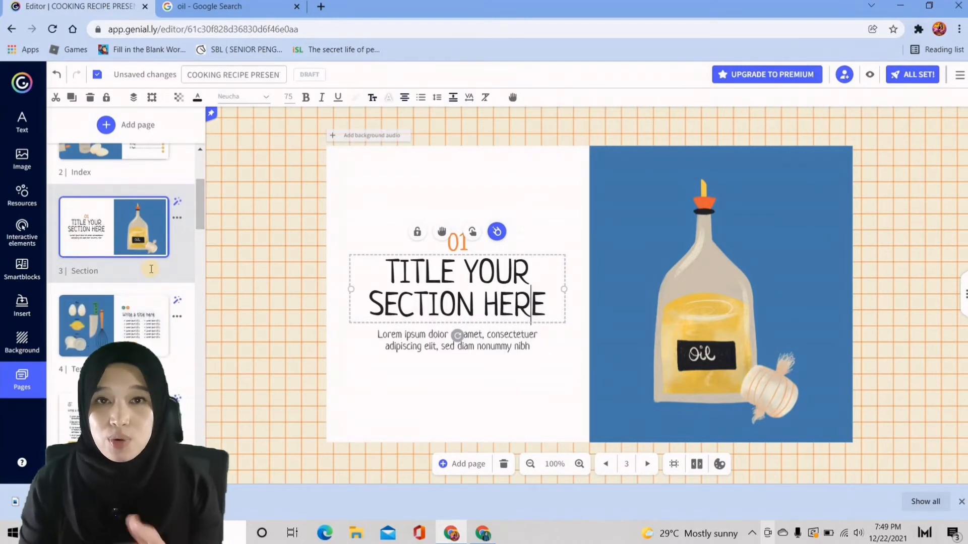
{"action": "left_click", "coordinate": [107, 336]}
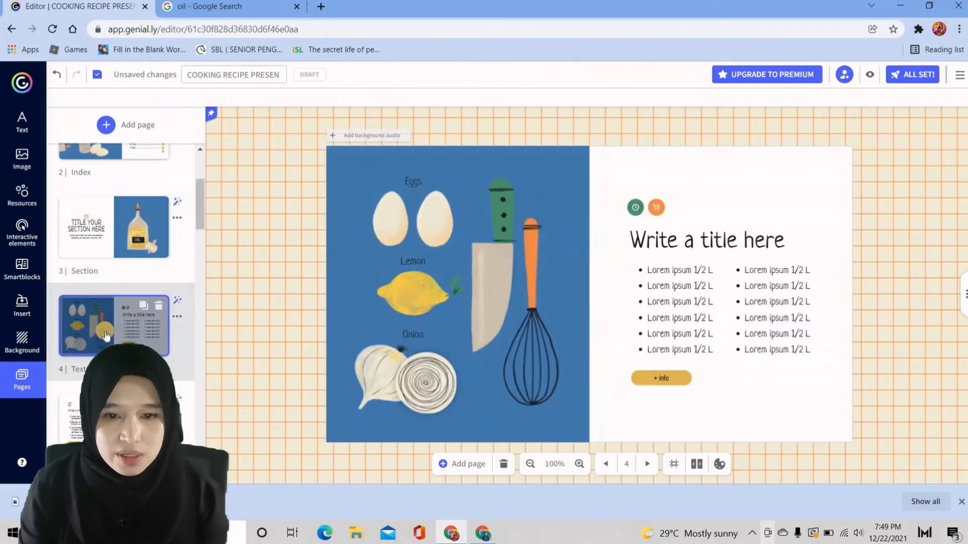
Turn on dragging for the left egg illustration on the Text page.
{"action": "left_click", "coordinate": [394, 217]}
{"action": "left_click", "coordinate": [344, 168]}
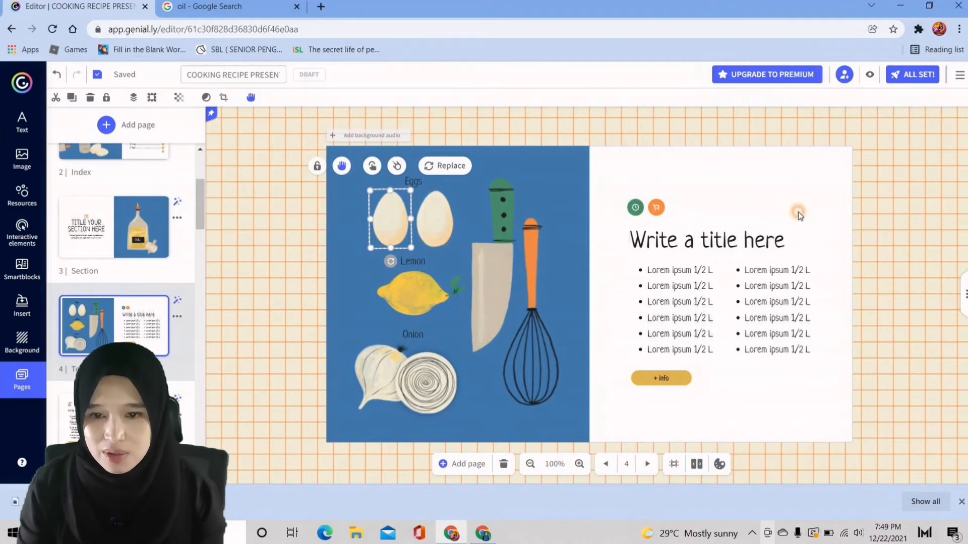
Delete the two "Lorem ipsum" bulleted lists and the "Write a title here" title from the white half of the page.
{"action": "left_click", "coordinate": [826, 218]}
{"action": "left_click_drag", "start_coordinate": [637, 363], "coordinate": [633, 361]}
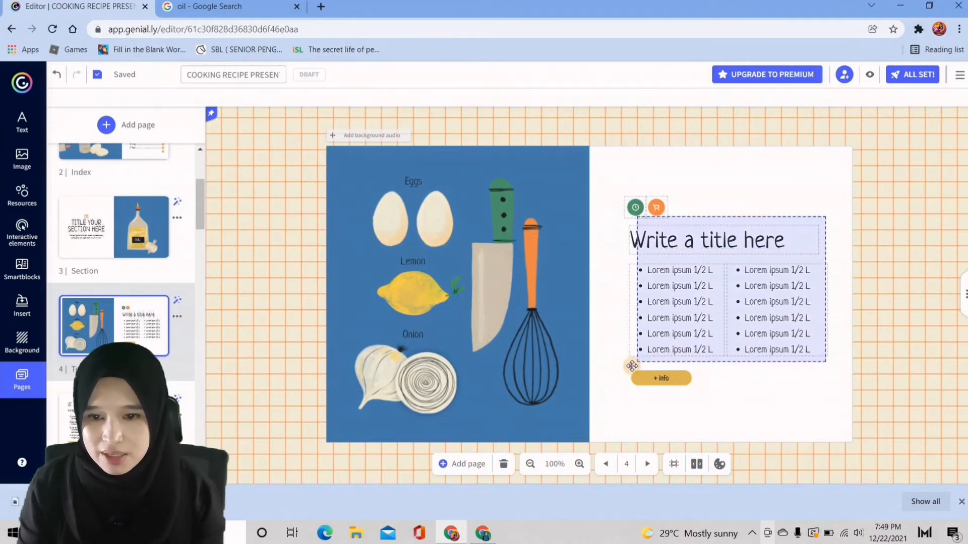
{"action": "right_click", "coordinate": [685, 349]}
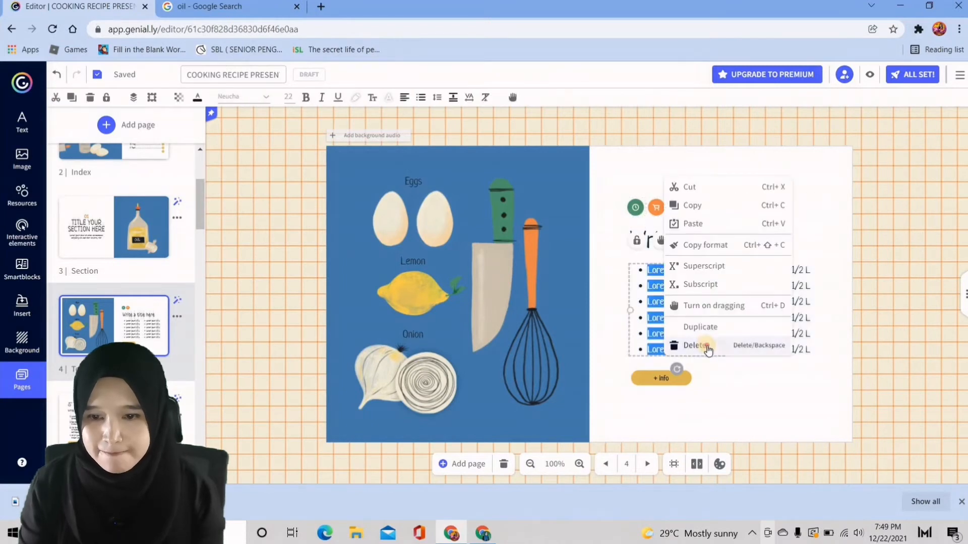
{"action": "left_click", "coordinate": [695, 345]}
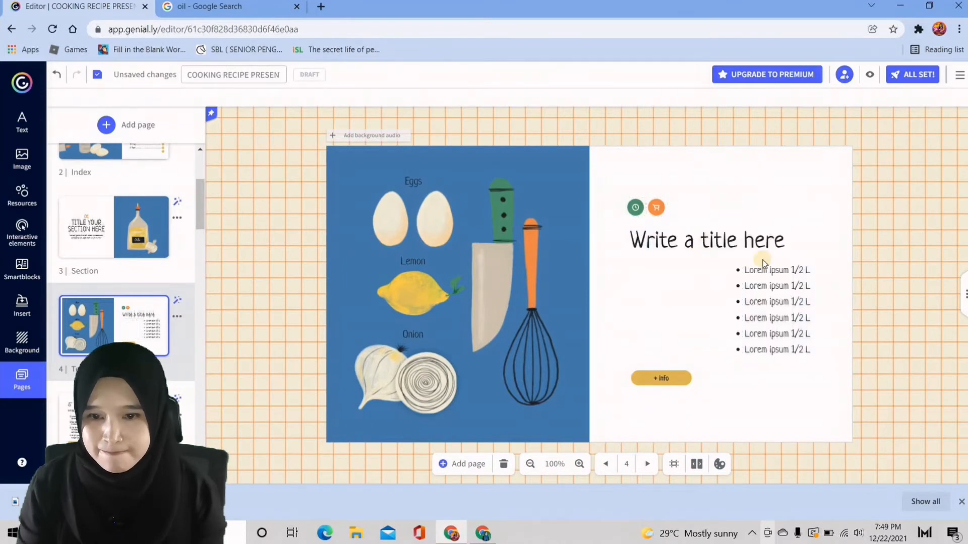
{"action": "right_click", "coordinate": [806, 293]}
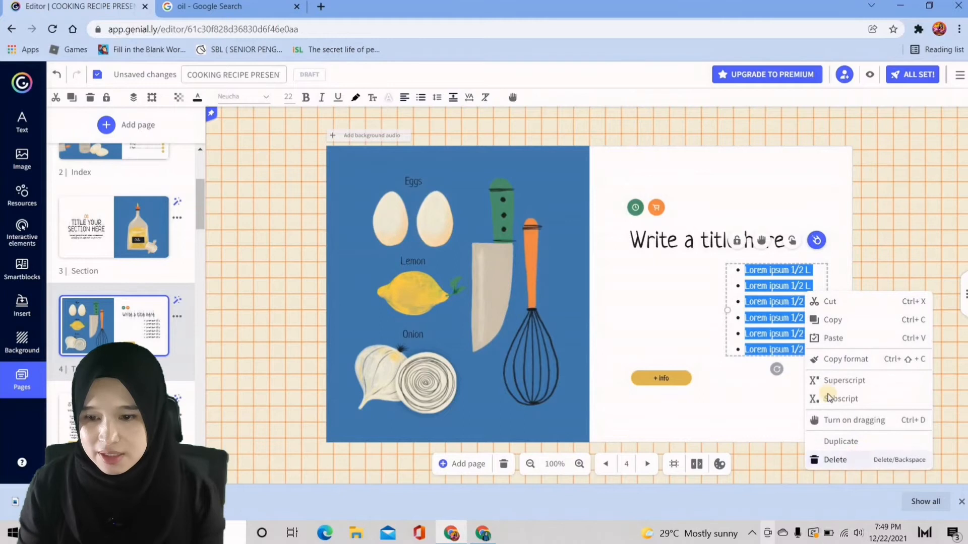
{"action": "left_click", "coordinate": [834, 460]}
{"action": "double_click", "coordinate": [778, 229]}
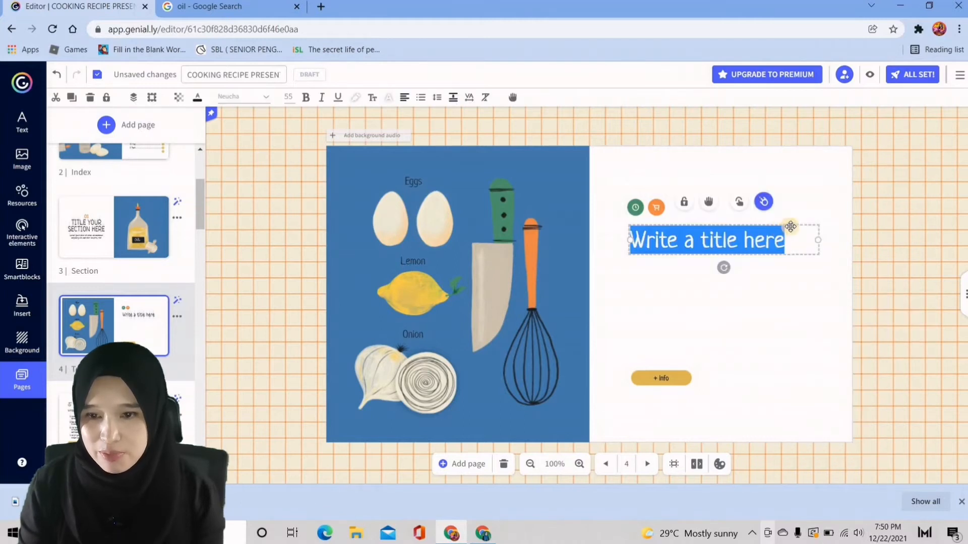
{"action": "right_click", "coordinate": [791, 230]}
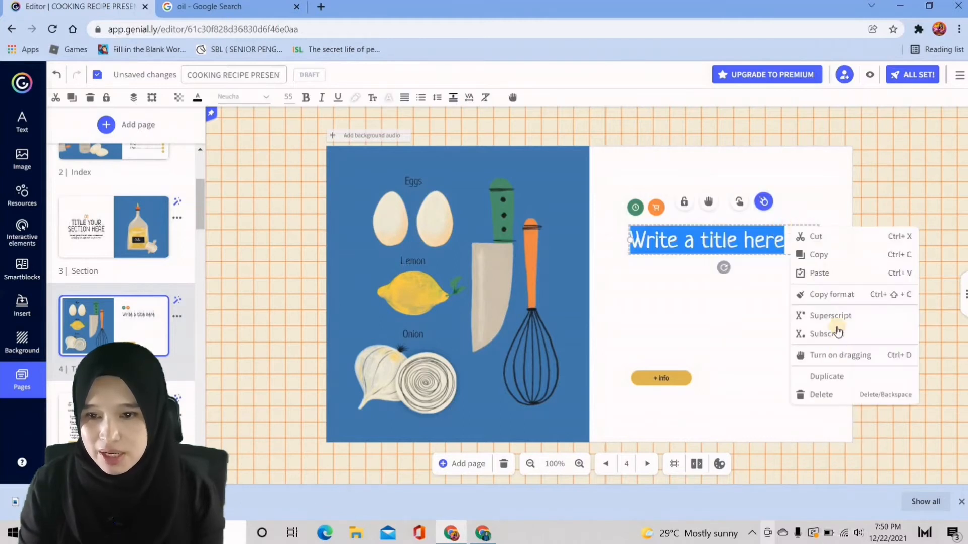
{"action": "left_click", "coordinate": [839, 392]}
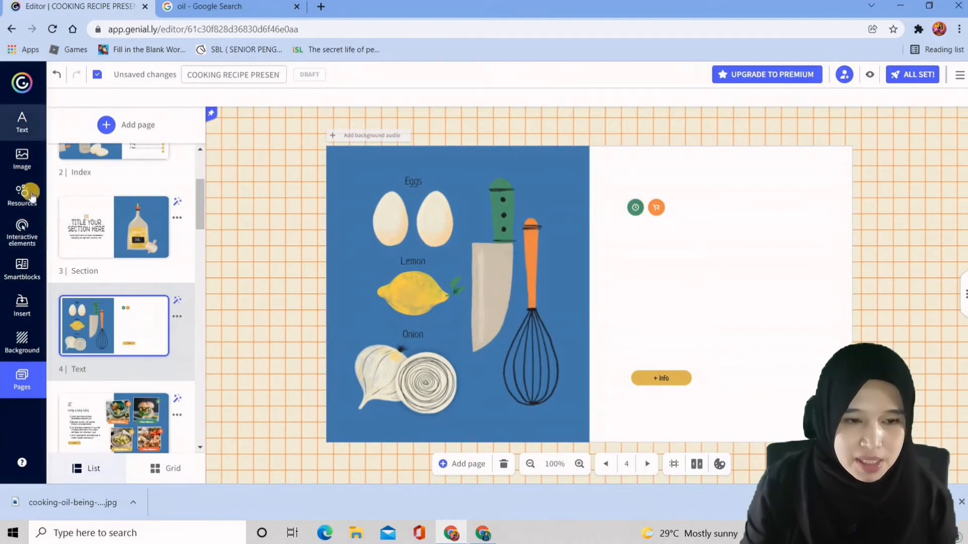
Look through the available text styles and image sources, including the Pixabay image gallery.
{"action": "left_click", "coordinate": [20, 126]}
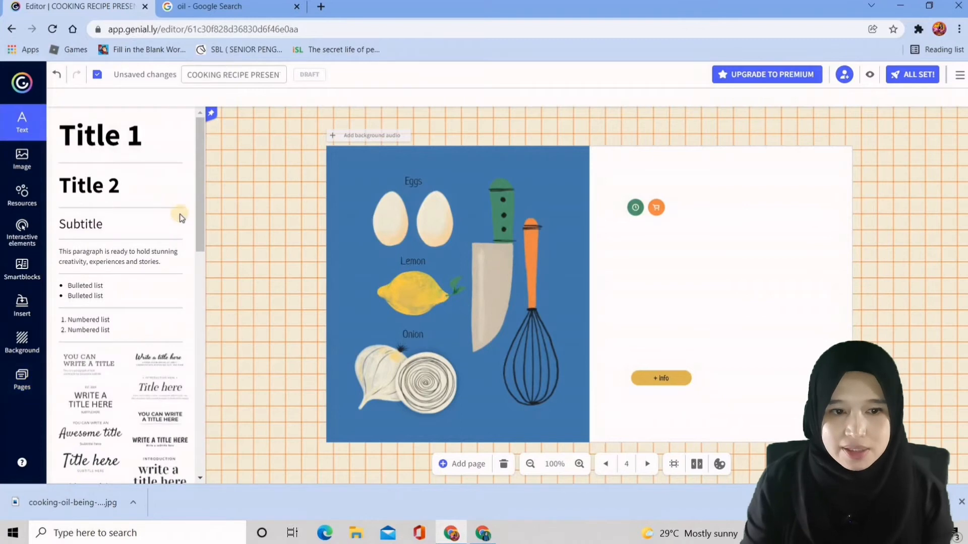
{"action": "left_click_drag", "start_coordinate": [202, 212], "coordinate": [204, 447]}
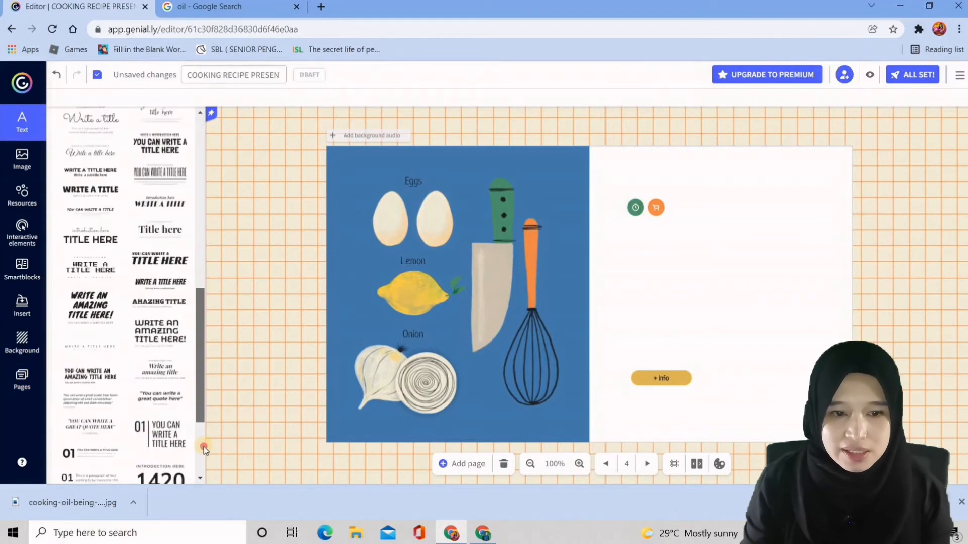
{"action": "scroll", "coordinate": [146, 192], "scroll_direction": "up", "scroll_amount": 10}
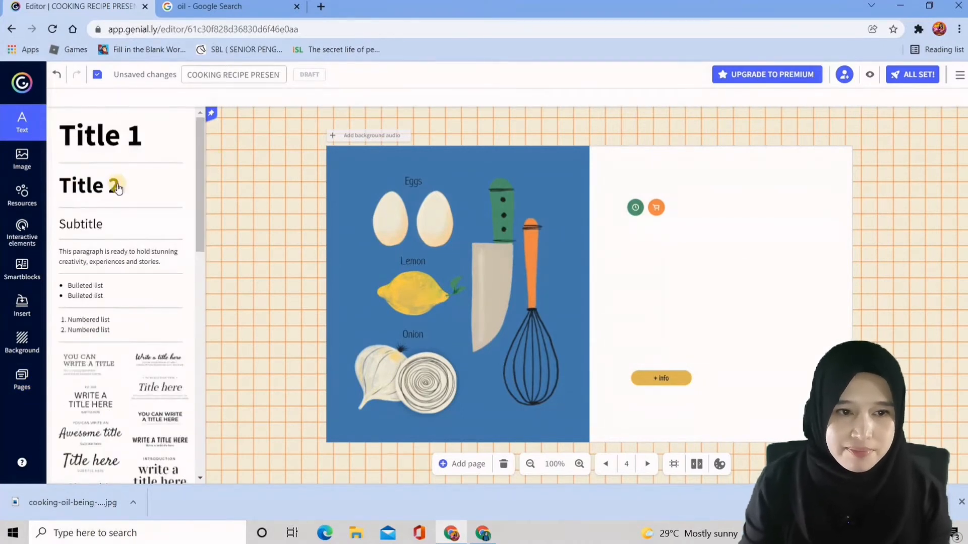
{"action": "left_click", "coordinate": [24, 160]}
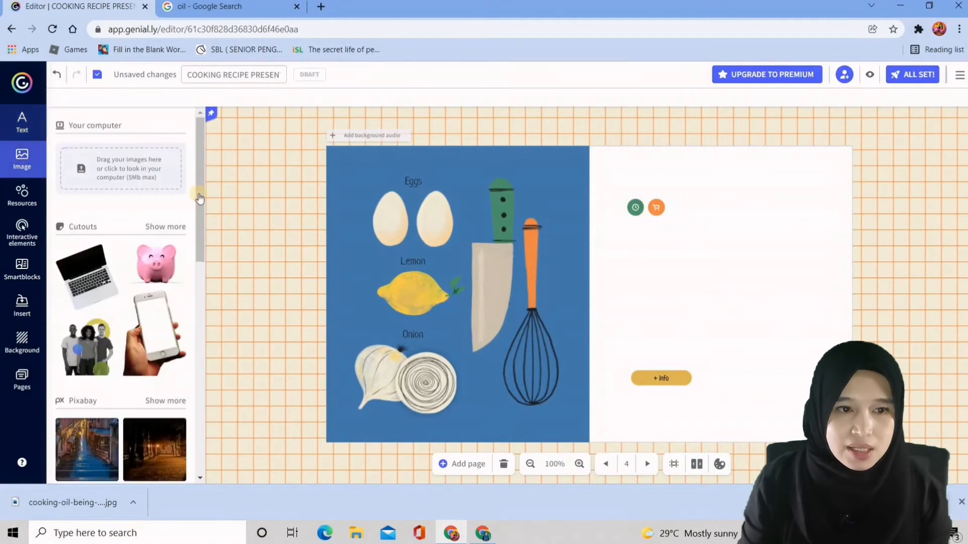
{"action": "left_click_drag", "start_coordinate": [202, 210], "coordinate": [198, 168]}
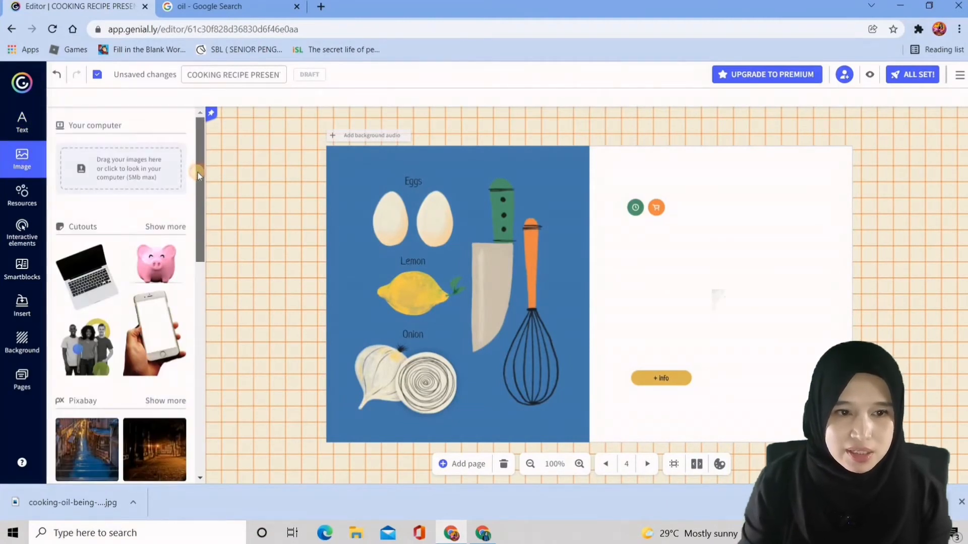
{"action": "left_click_drag", "start_coordinate": [199, 232], "coordinate": [202, 418]}
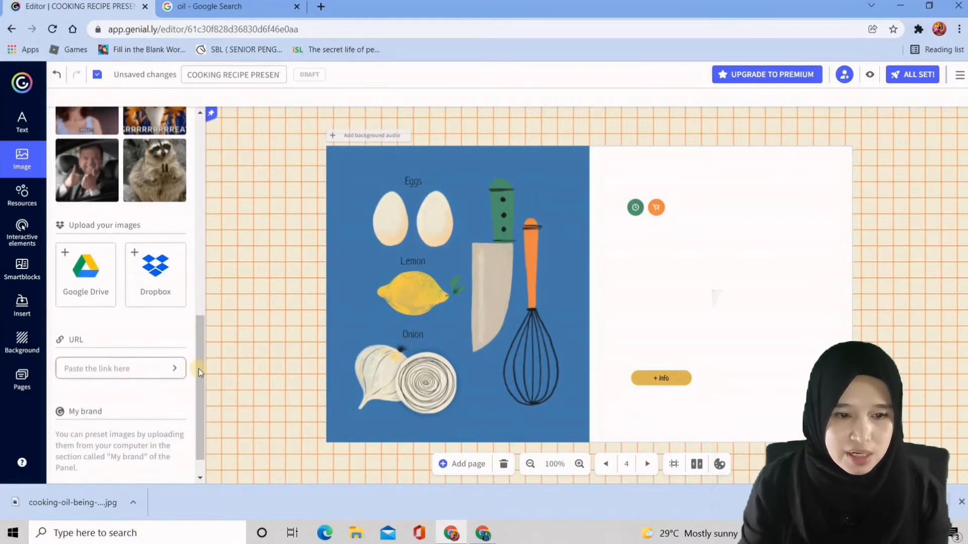
{"action": "left_click_drag", "start_coordinate": [201, 364], "coordinate": [204, 191]}
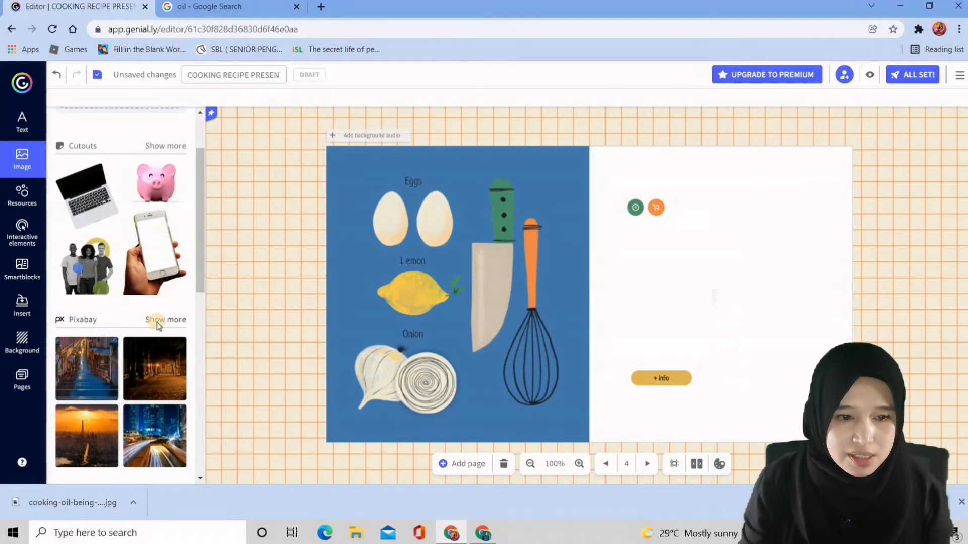
{"action": "left_click", "coordinate": [158, 322]}
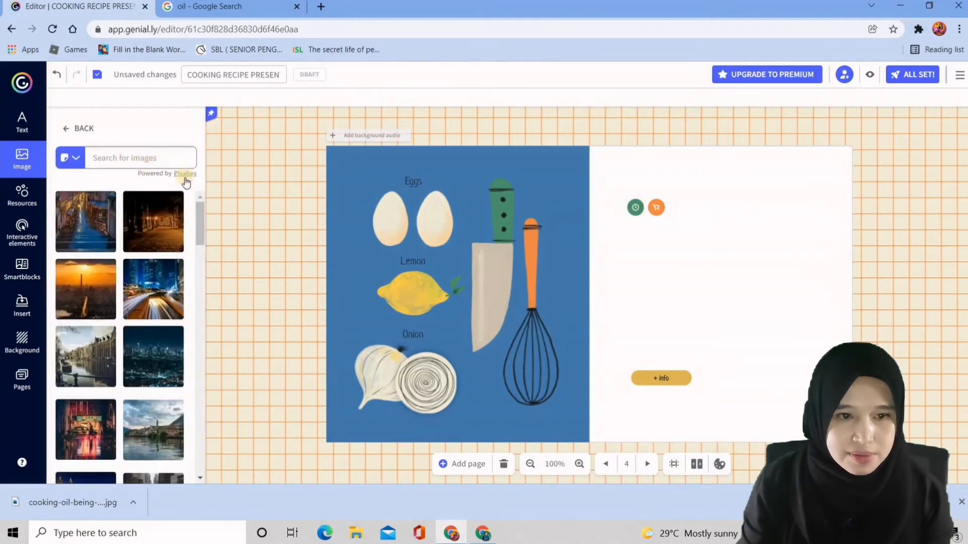
Insert a square shape and move it onto the white half of the page.
{"action": "left_click", "coordinate": [24, 194]}
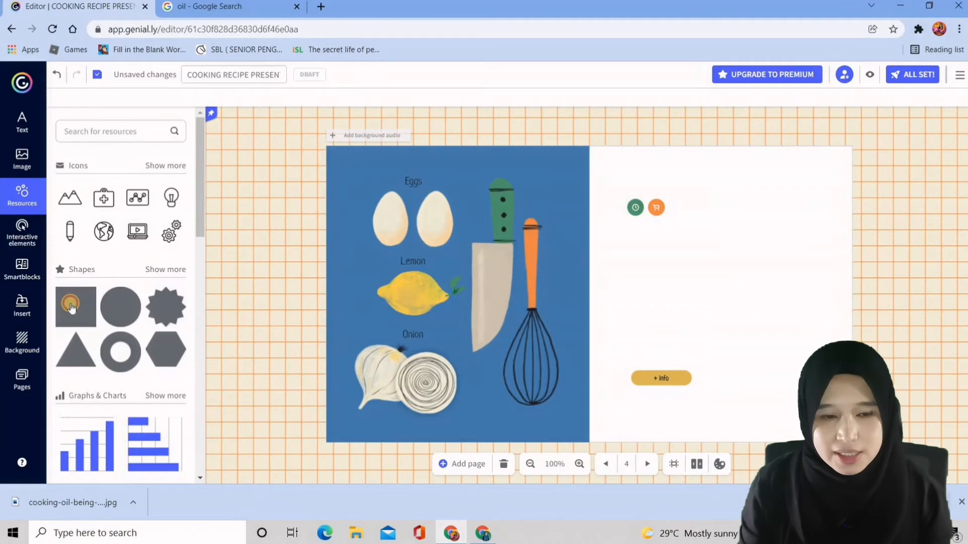
{"action": "left_click", "coordinate": [71, 308]}
{"action": "left_click_drag", "start_coordinate": [597, 291], "coordinate": [739, 238]}
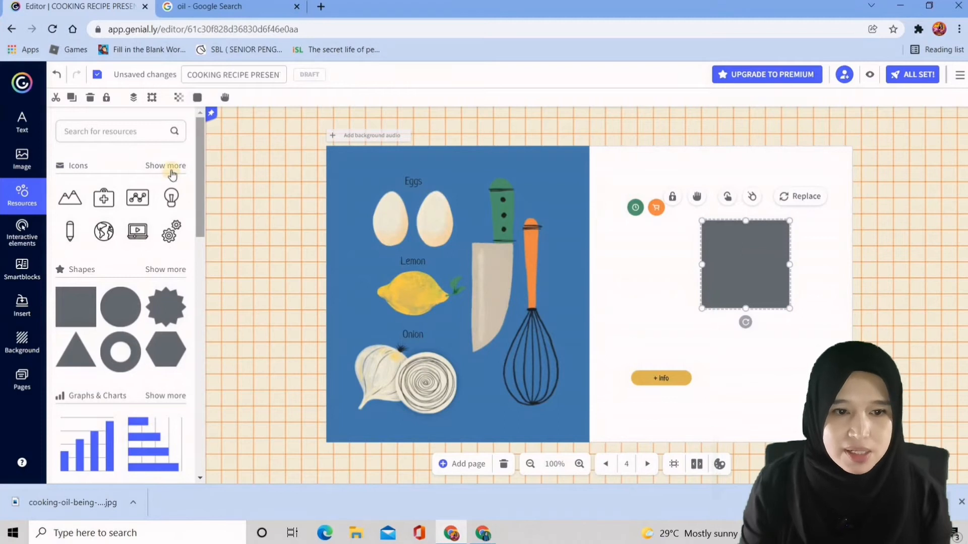
Browse the full icon collection and insert the computer monitor icon on the page.
{"action": "left_click", "coordinate": [172, 171]}
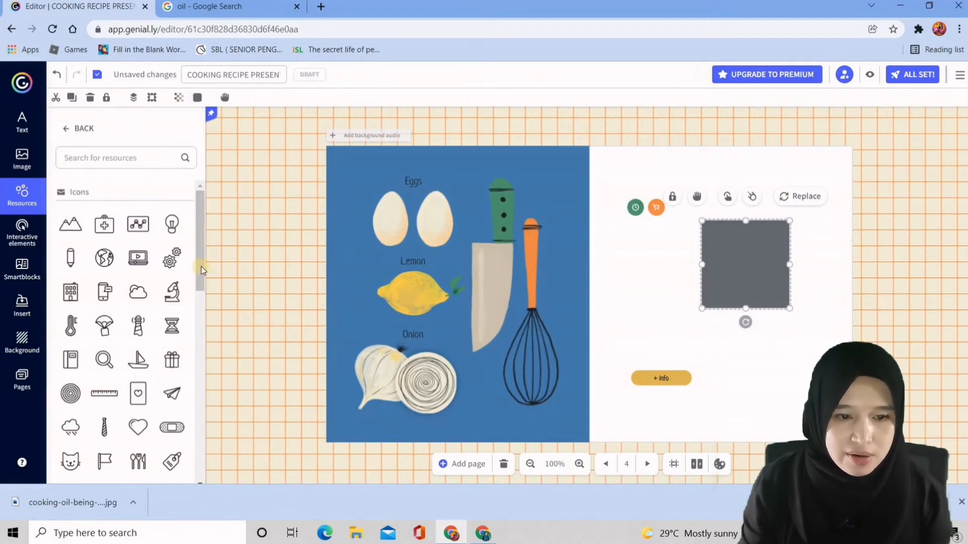
{"action": "left_click_drag", "start_coordinate": [202, 270], "coordinate": [177, 402]}
{"action": "left_click", "coordinate": [101, 332]}
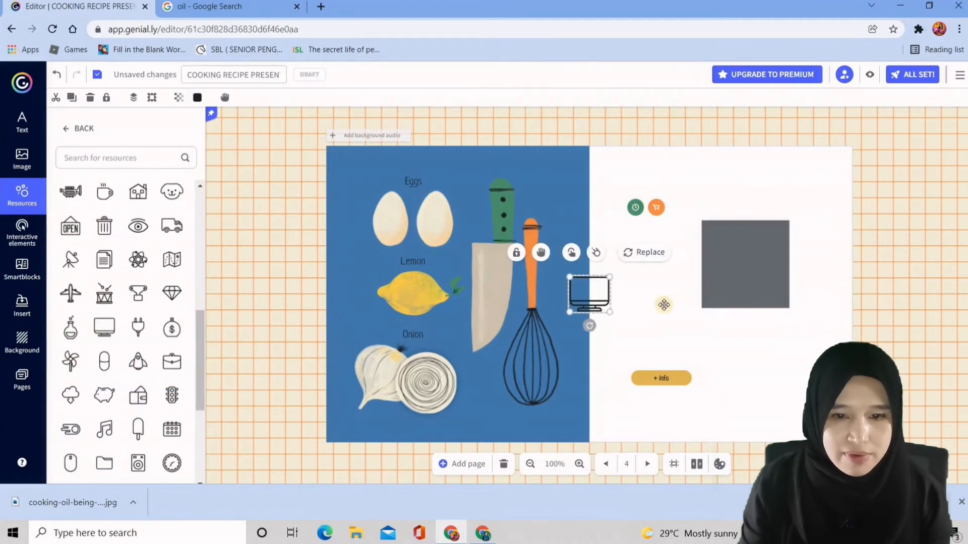
Delete the grey square from the white half of the page.
{"action": "left_click", "coordinate": [739, 288]}
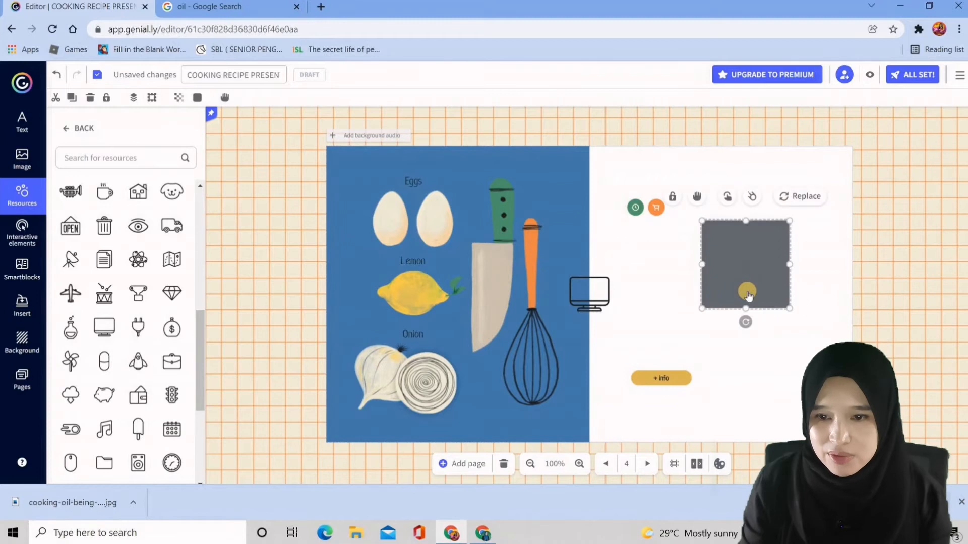
{"action": "right_click", "coordinate": [748, 294]}
{"action": "left_click", "coordinate": [766, 298]}
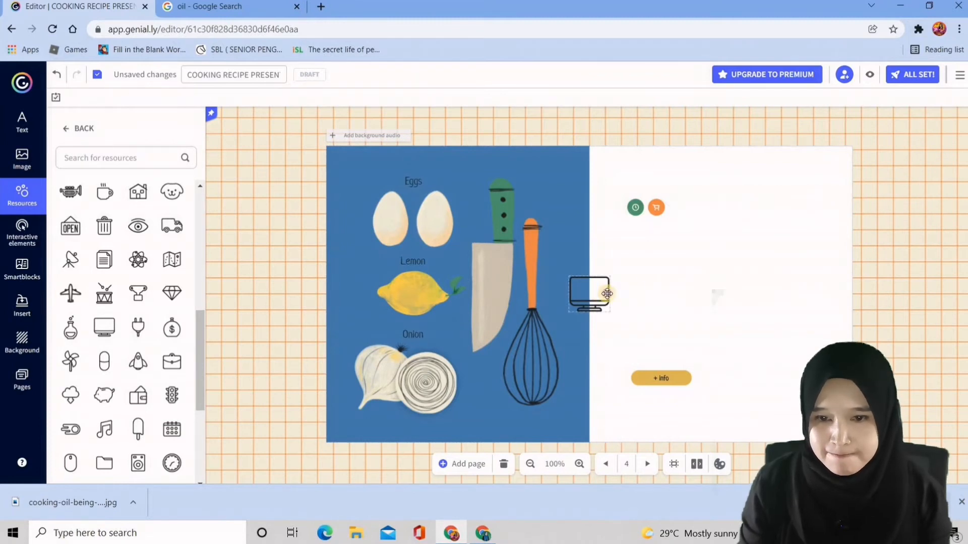
Move the monitor icon onto the white half and enlarge it to fill most of that area.
{"action": "left_click_drag", "start_coordinate": [607, 294], "coordinate": [838, 381]}
{"action": "left_click", "coordinate": [759, 287]}
{"action": "left_click_drag", "start_coordinate": [752, 277], "coordinate": [733, 255]}
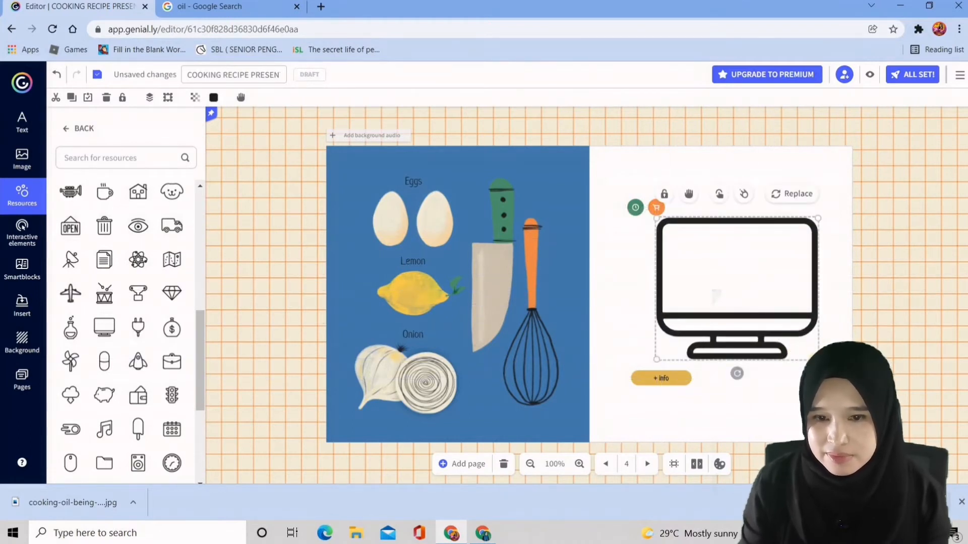
{"action": "left_click_drag", "start_coordinate": [817, 360], "coordinate": [845, 382]}
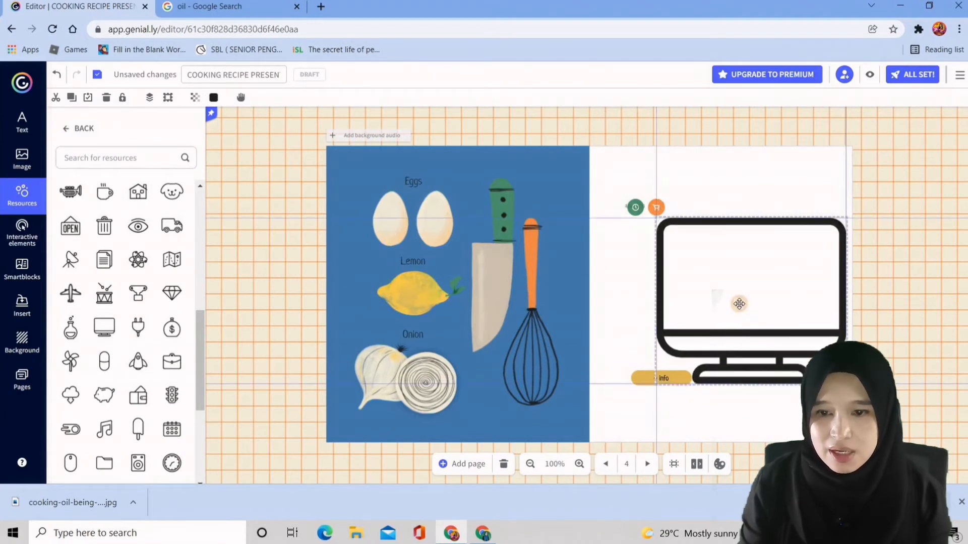
Move the "+ info" button lower and position the monitor between it and the round clock and cart icons.
{"action": "left_click_drag", "start_coordinate": [734, 290], "coordinate": [707, 274]}
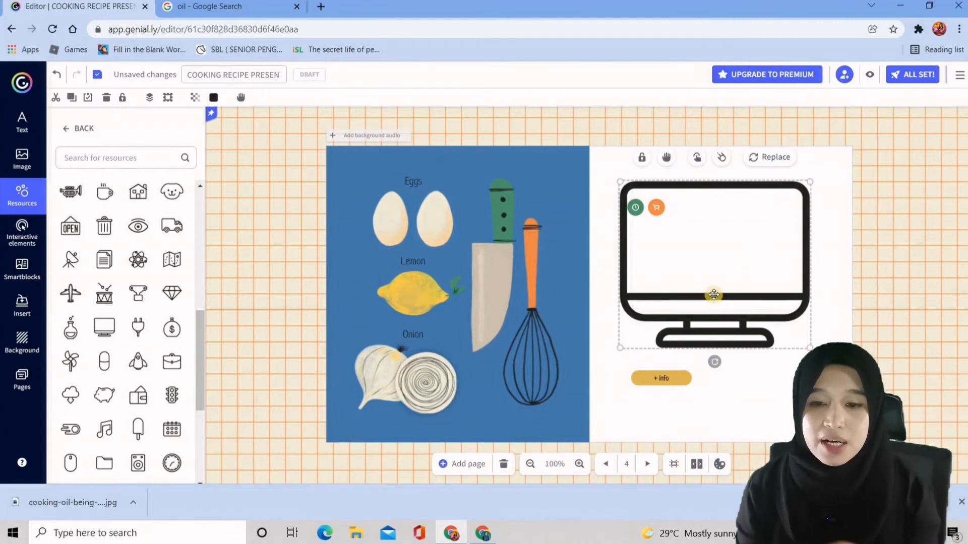
{"action": "left_click_drag", "start_coordinate": [732, 274], "coordinate": [726, 313]}
{"action": "left_click", "coordinate": [650, 387]}
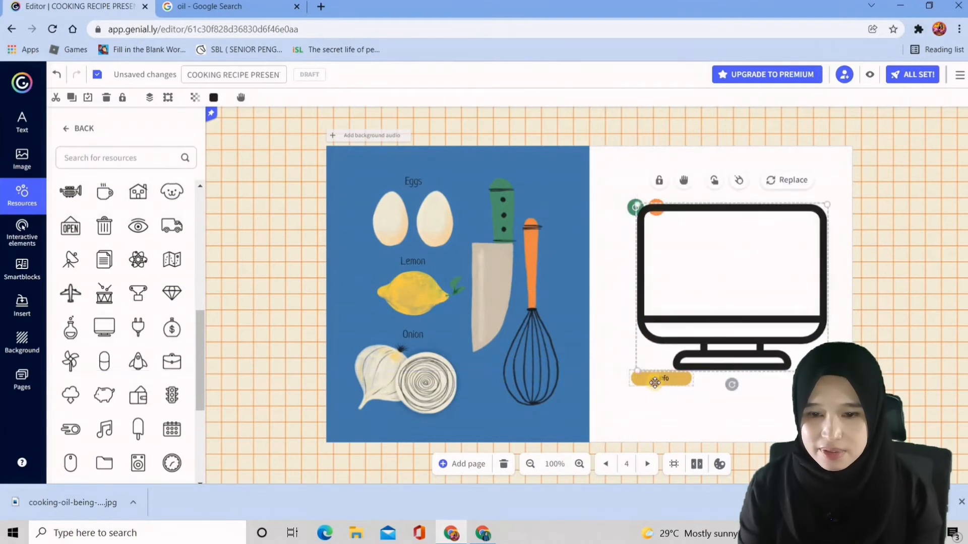
{"action": "left_click_drag", "start_coordinate": [655, 383], "coordinate": [655, 409]}
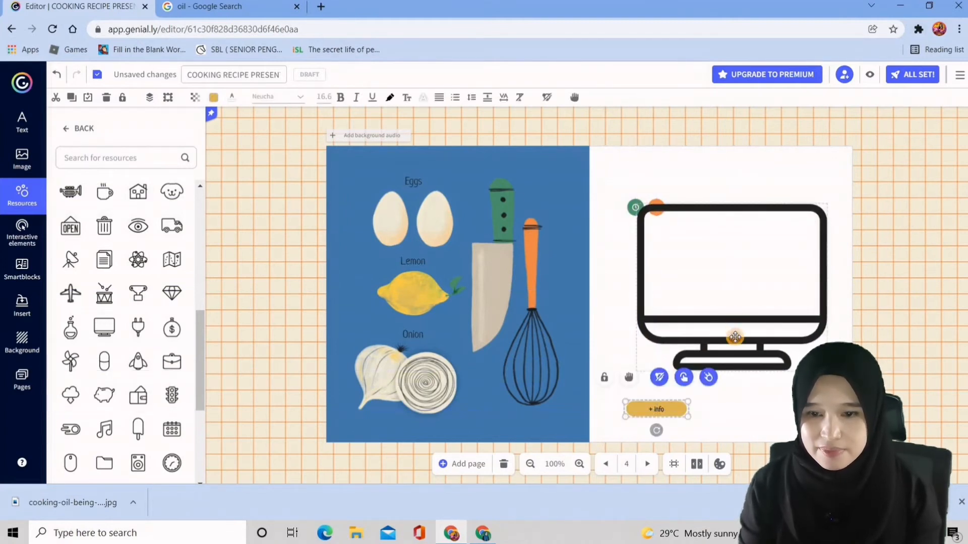
{"action": "left_click_drag", "start_coordinate": [735, 336], "coordinate": [734, 354]}
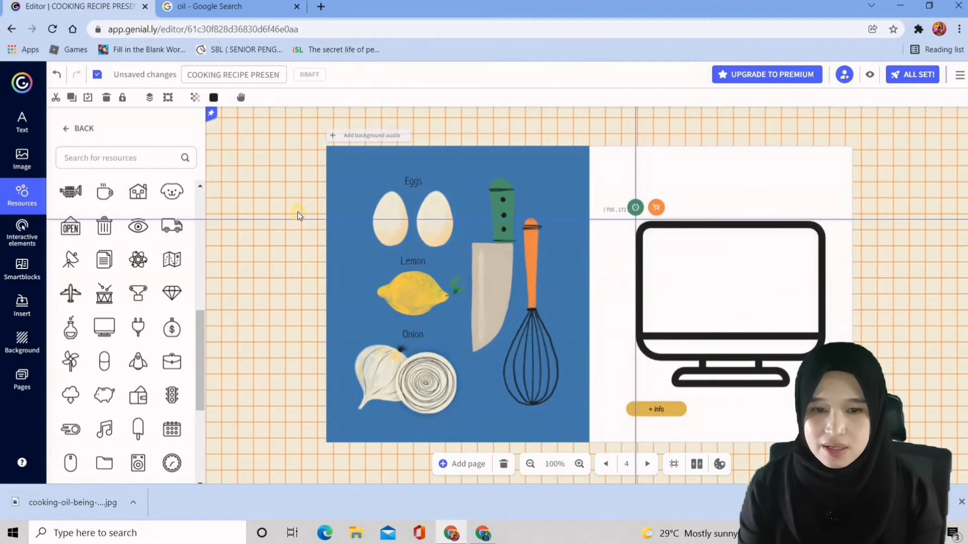
Switch dragging off and back on for the left egg, and nudge the egg and the monitor sideways.
{"action": "left_click", "coordinate": [393, 224]}
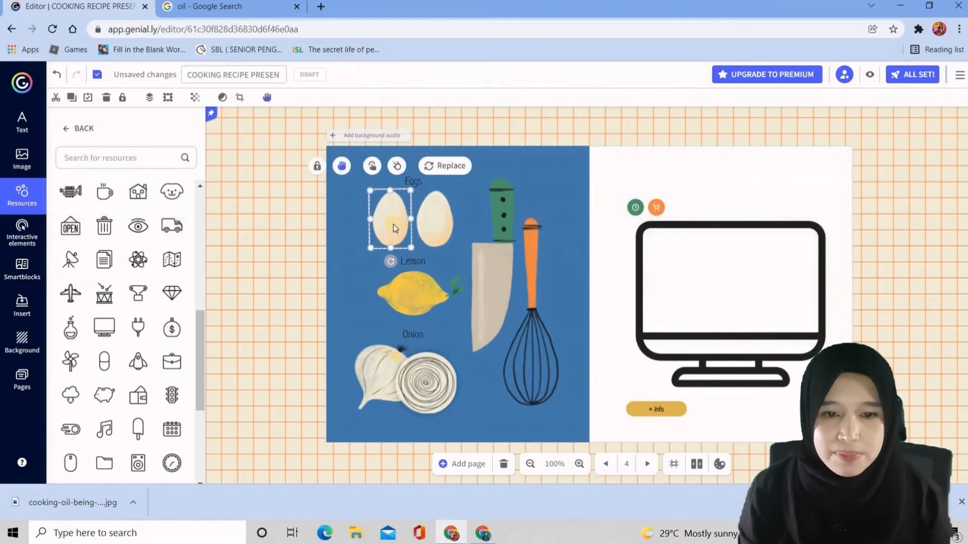
{"action": "left_click", "coordinate": [342, 168]}
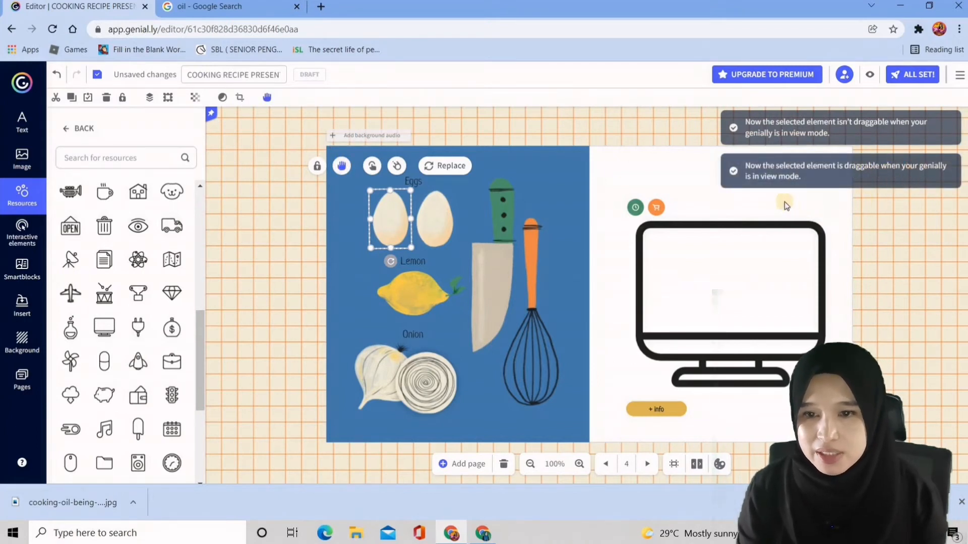
{"action": "left_click", "coordinate": [737, 281]}
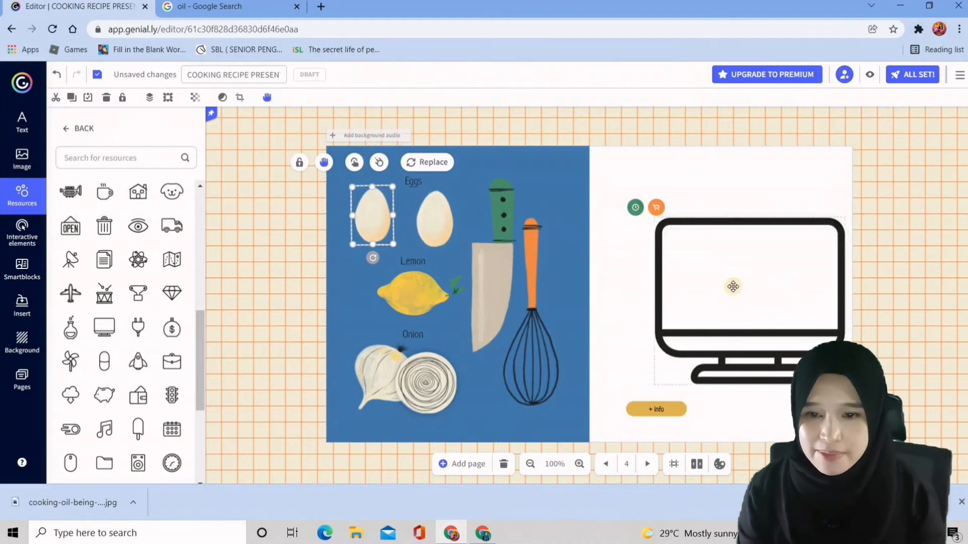
Turn on dragging for the right egg, the knife and the whisk illustrations.
{"action": "left_click", "coordinate": [431, 219]}
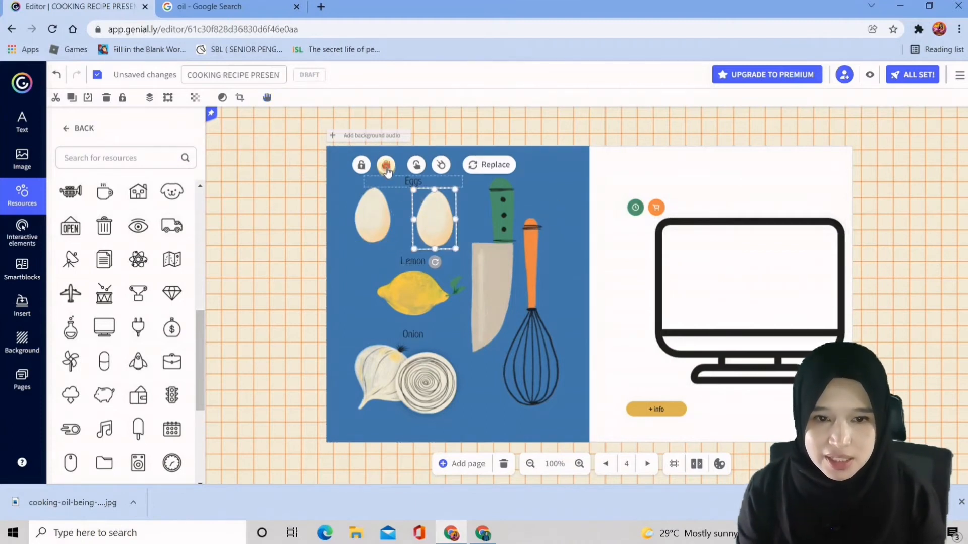
{"action": "left_click", "coordinate": [386, 165]}
{"action": "left_click", "coordinate": [495, 288]}
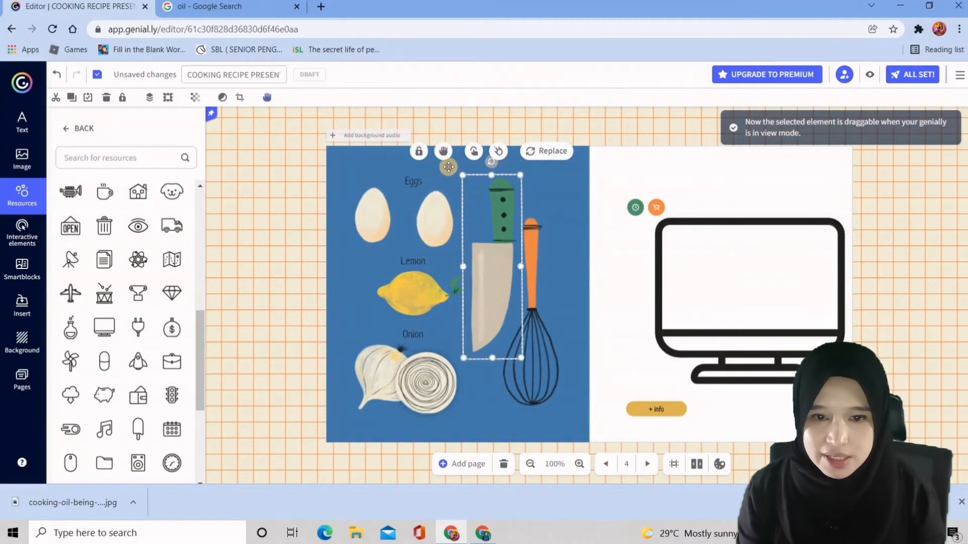
{"action": "left_click", "coordinate": [443, 151]}
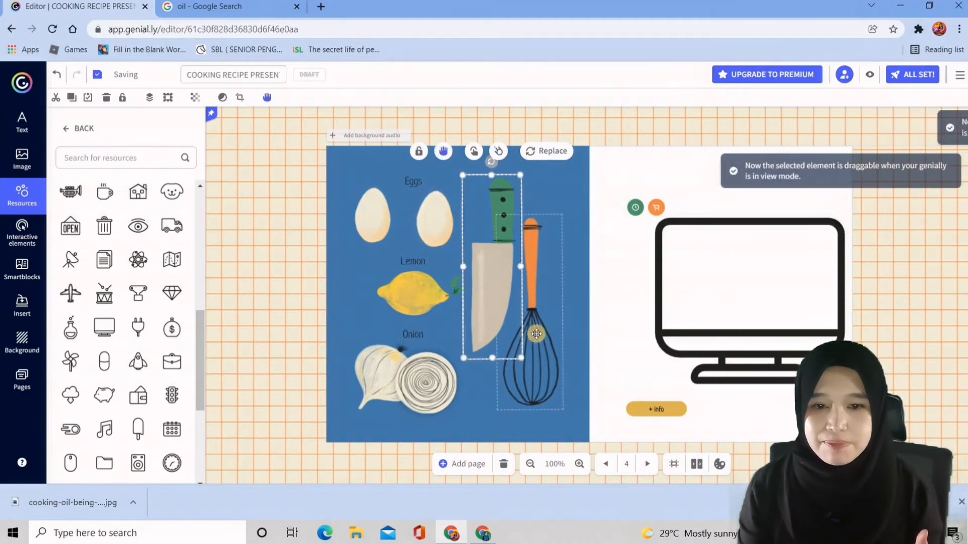
{"action": "left_click", "coordinate": [541, 345]}
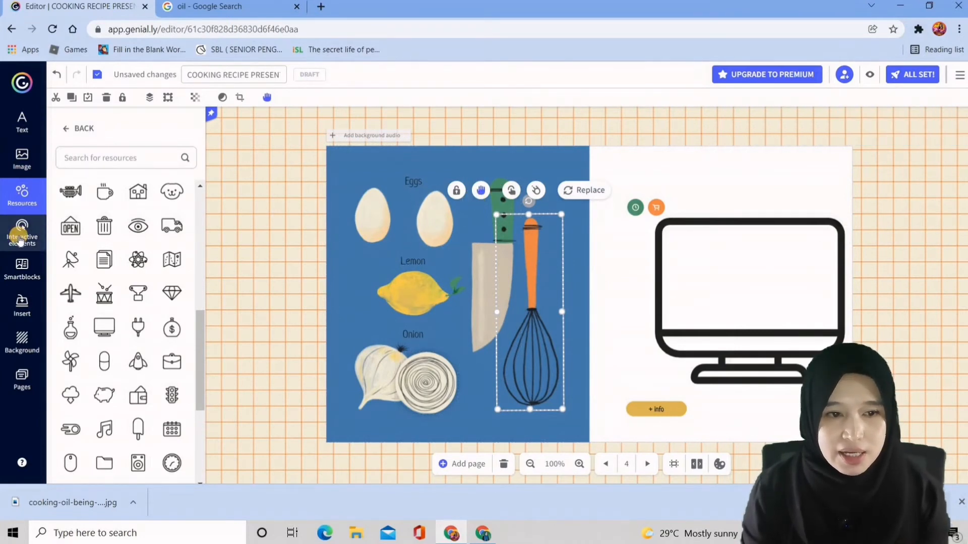
Examine the interactive element categories, including buttons, buttons with text, markers, social networks, and numbers and letters.
{"action": "left_click", "coordinate": [20, 236]}
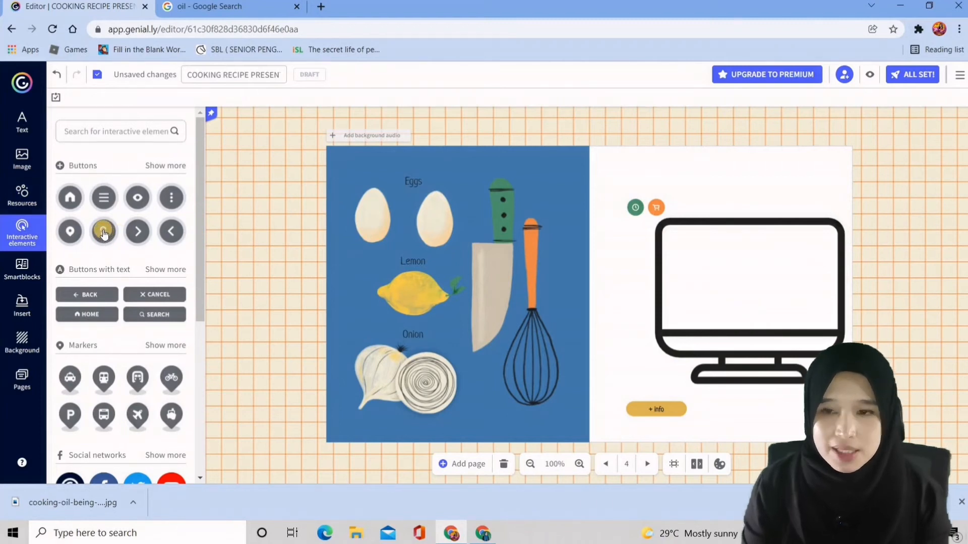
{"action": "left_click", "coordinate": [170, 166]}
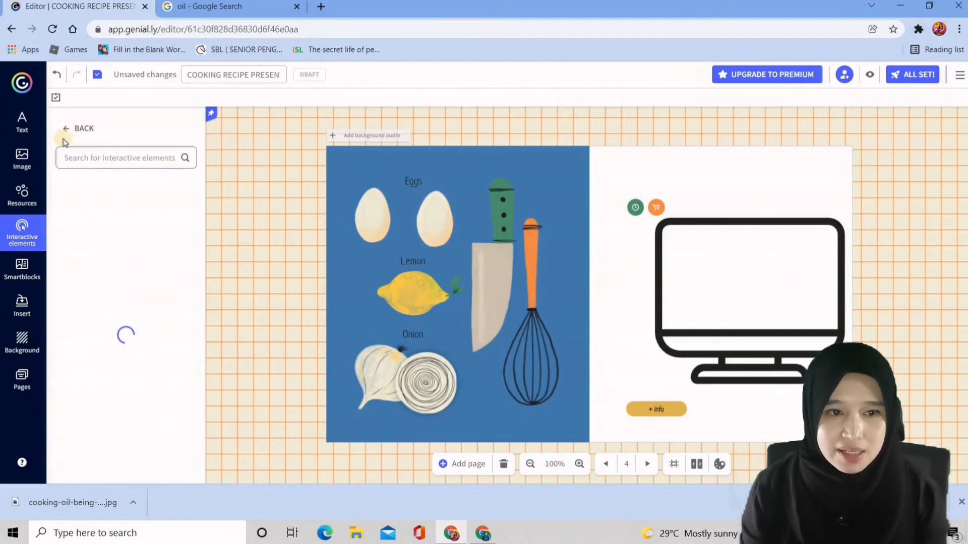
{"action": "left_click", "coordinate": [77, 128]}
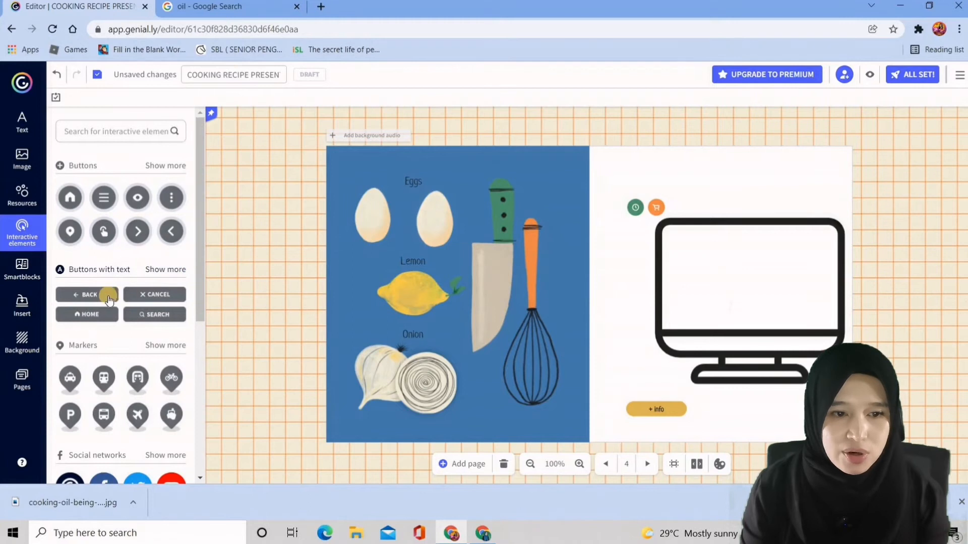
{"action": "left_click", "coordinate": [171, 270]}
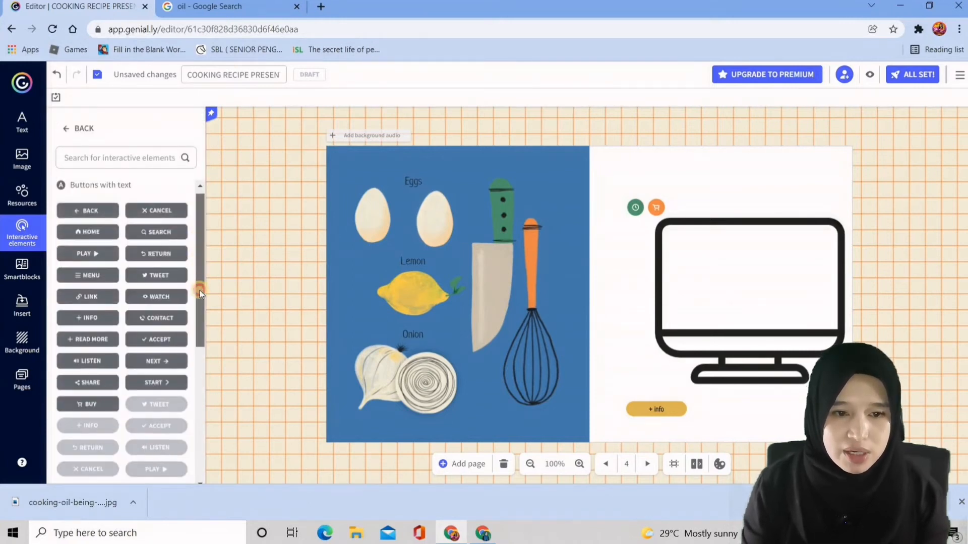
{"action": "left_click_drag", "start_coordinate": [200, 290], "coordinate": [199, 246]}
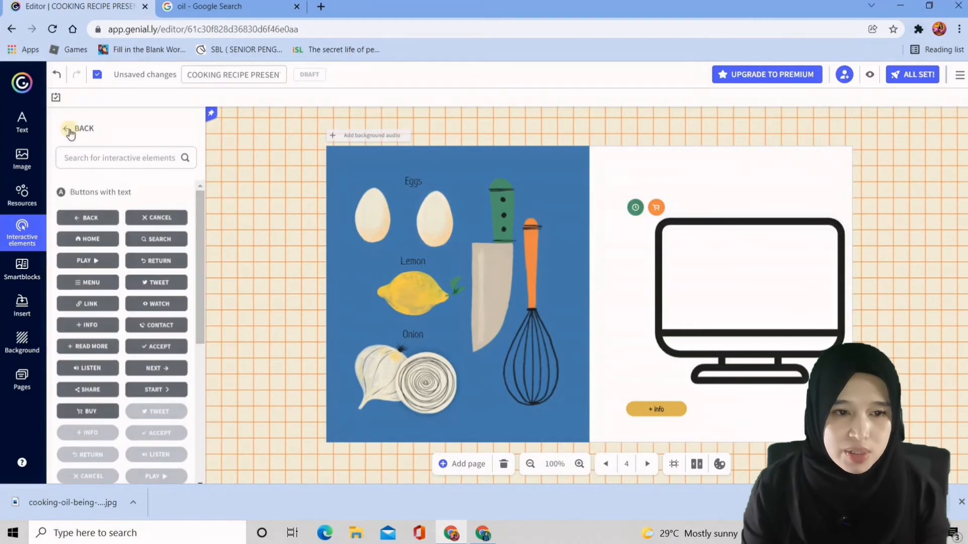
{"action": "left_click", "coordinate": [67, 129]}
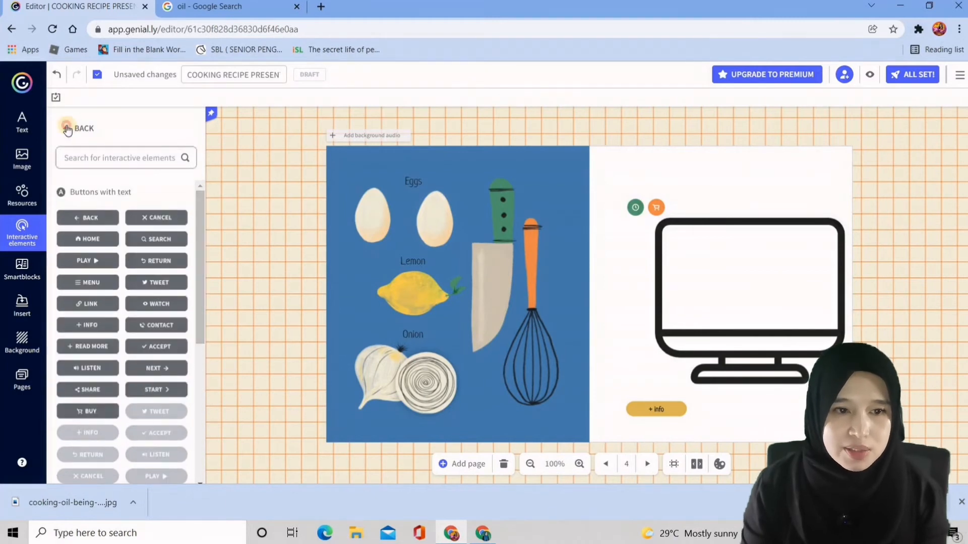
{"action": "left_click", "coordinate": [201, 246]}
{"action": "left_click_drag", "start_coordinate": [201, 246], "coordinate": [184, 345]}
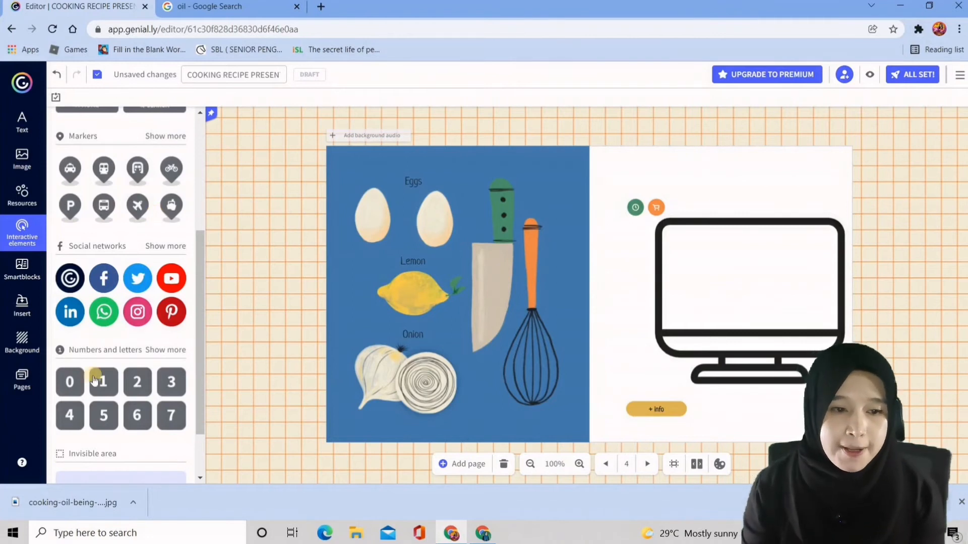
{"action": "left_click_drag", "start_coordinate": [202, 301], "coordinate": [214, 182]}
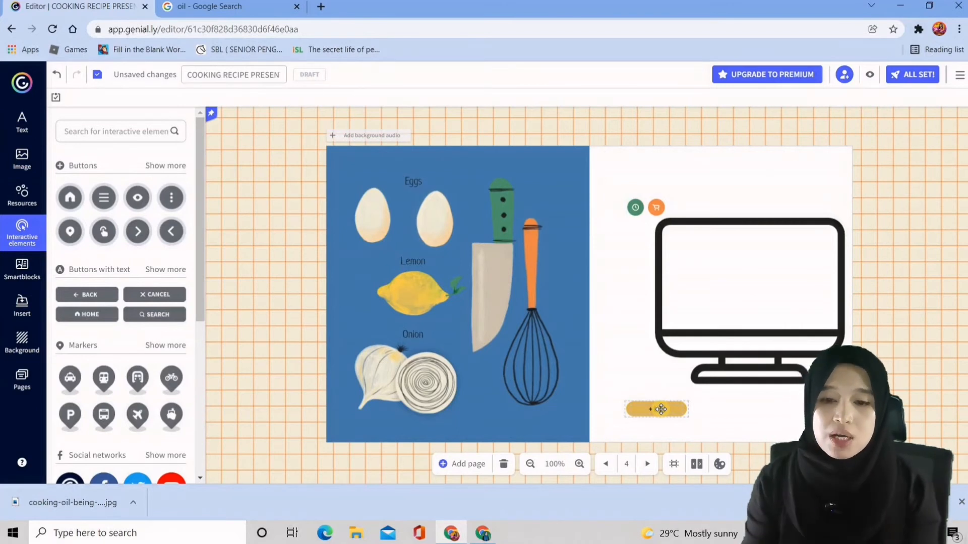
Review the full window interactivity text of the "+ info" button on page 4 and close it without changes.
{"action": "left_click", "coordinate": [703, 416]}
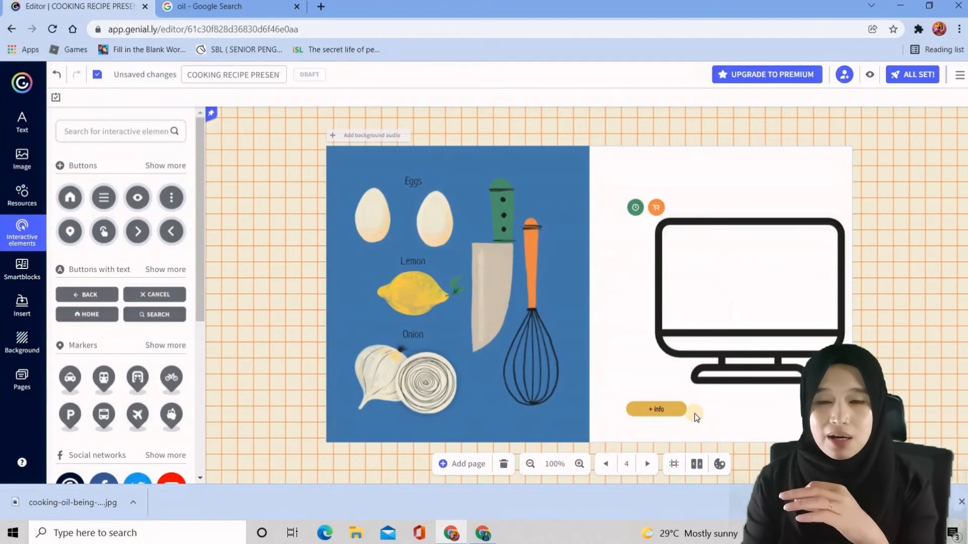
{"action": "left_click", "coordinate": [661, 412]}
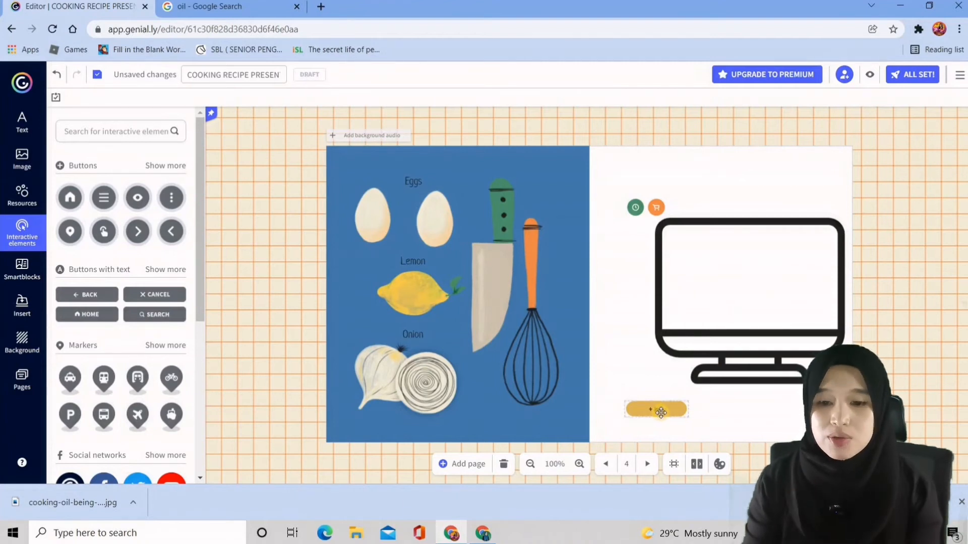
{"action": "left_click", "coordinate": [661, 410]}
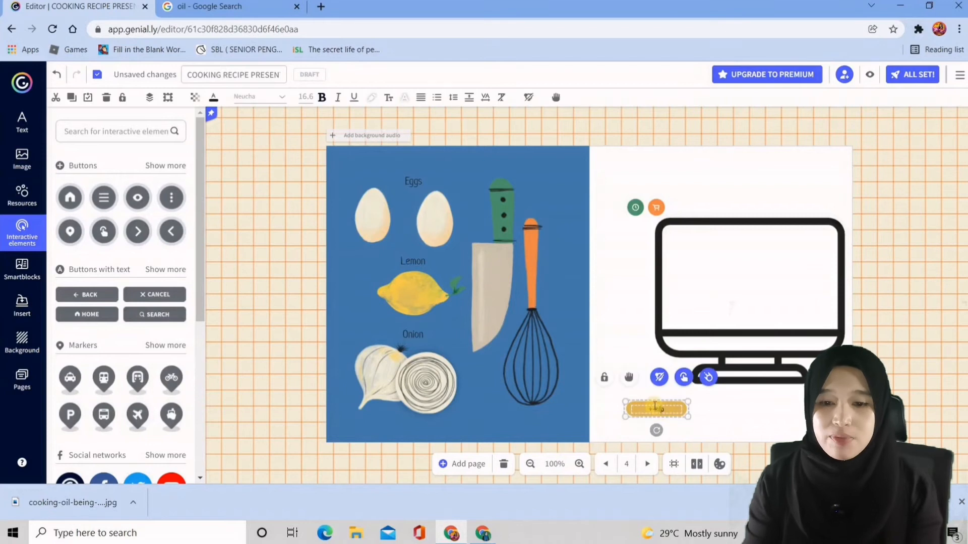
{"action": "left_click", "coordinate": [683, 378]}
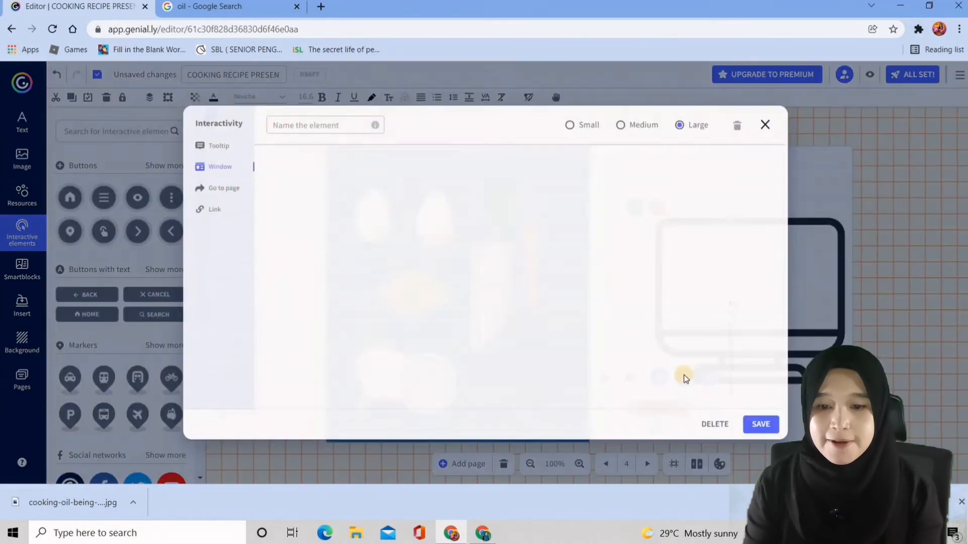
{"action": "left_click", "coordinate": [233, 167]}
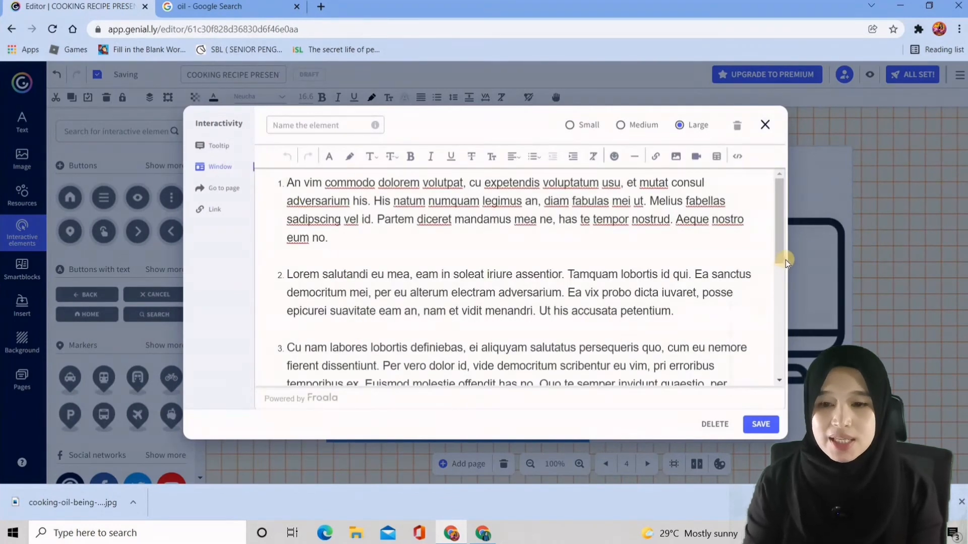
{"action": "scroll", "coordinate": [779, 283], "scroll_direction": "down", "scroll_amount": 4}
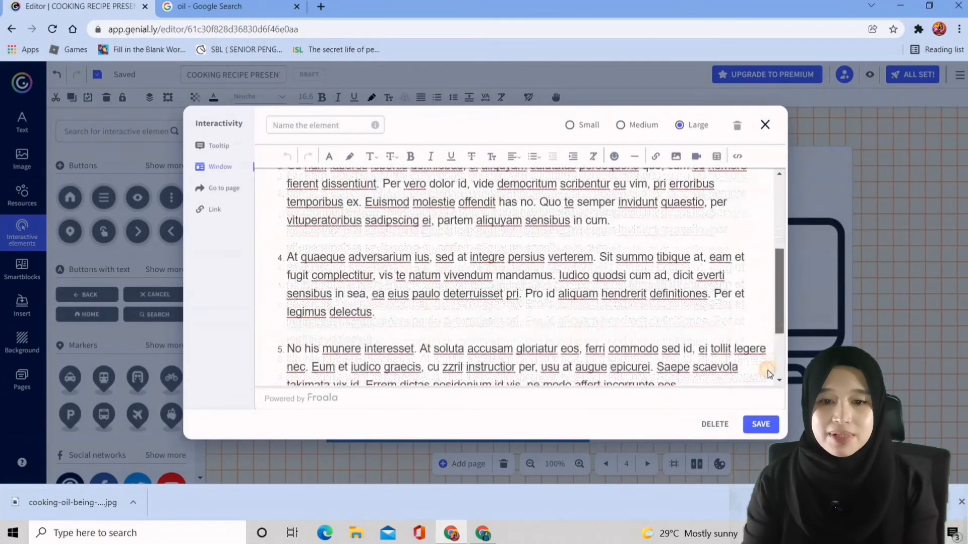
{"action": "scroll", "coordinate": [768, 373], "scroll_direction": "down", "scroll_amount": 2}
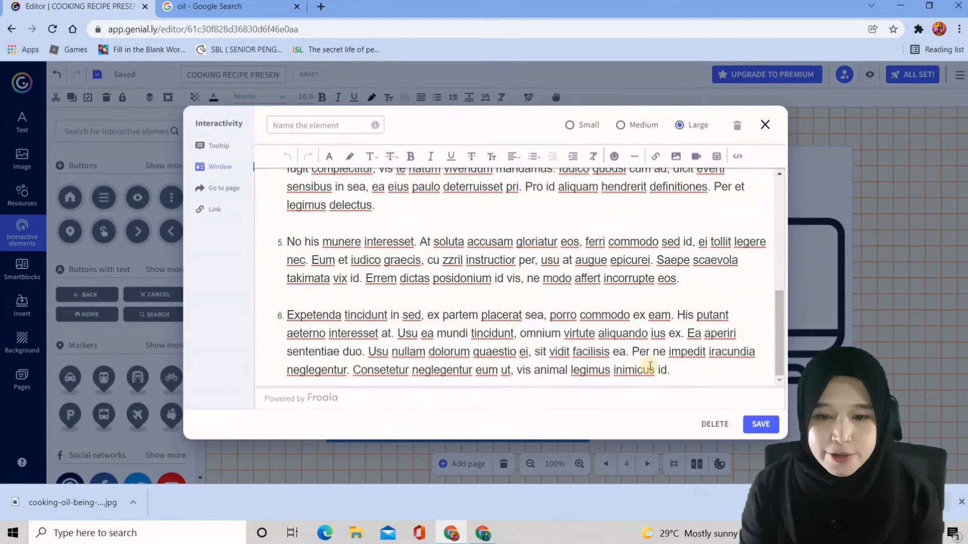
{"action": "left_click", "coordinate": [773, 125]}
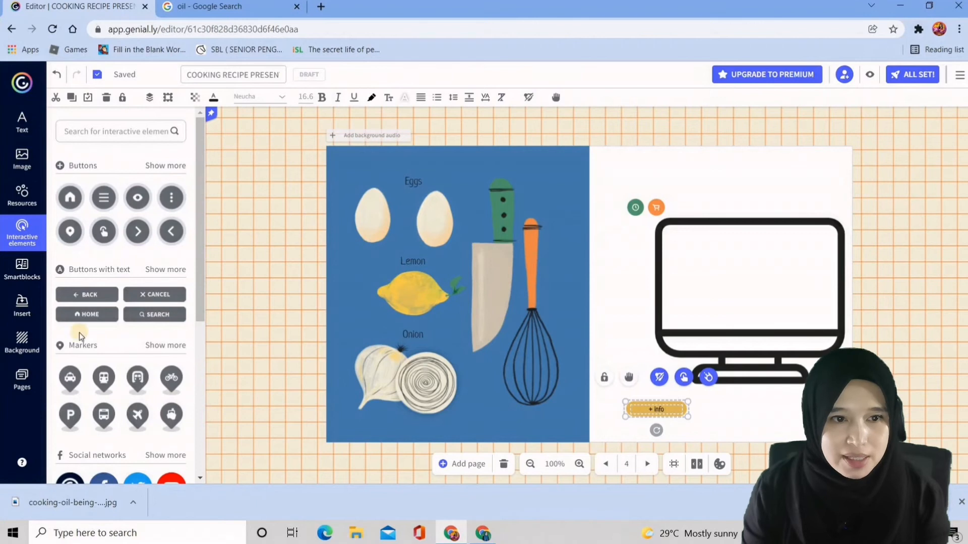
Open page 5 and examine the audio, video and external content insertion options and the canvas background options.
{"action": "left_click", "coordinate": [22, 381]}
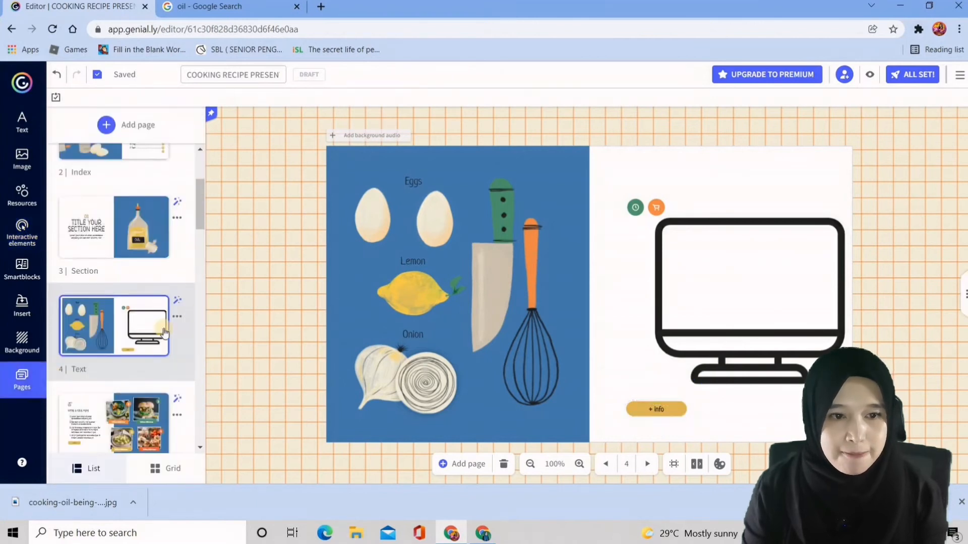
{"action": "left_click", "coordinate": [142, 425]}
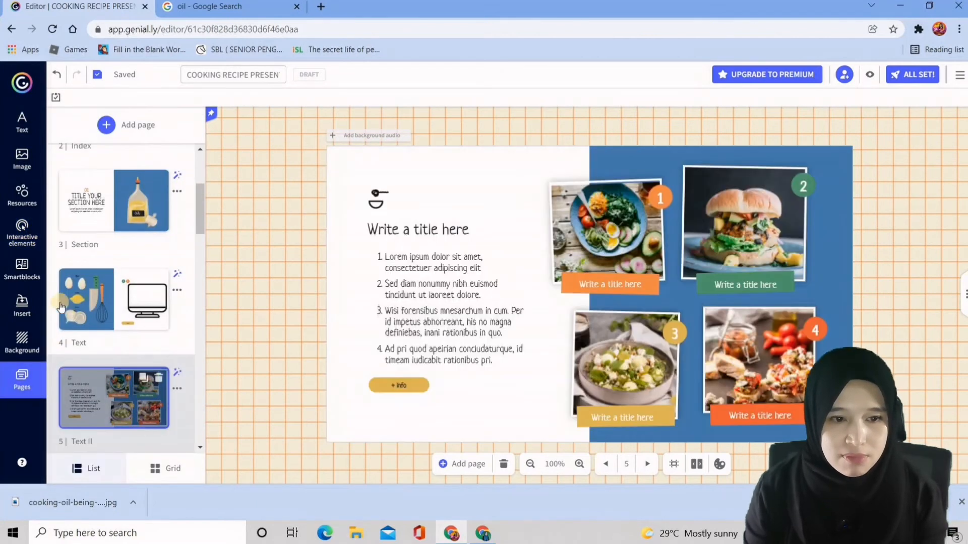
{"action": "left_click", "coordinate": [23, 306]}
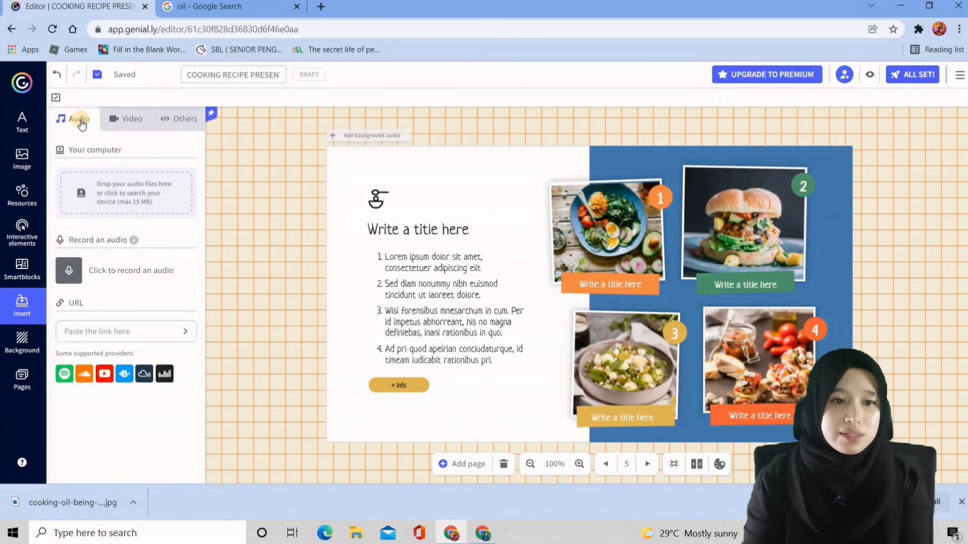
{"action": "mouse_move", "coordinate": [82, 195]}
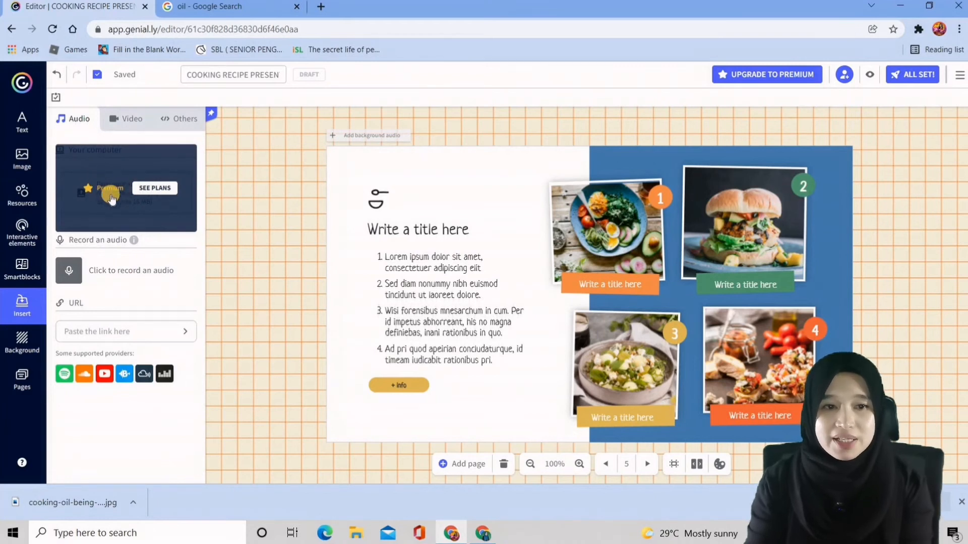
{"action": "left_click", "coordinate": [126, 119]}
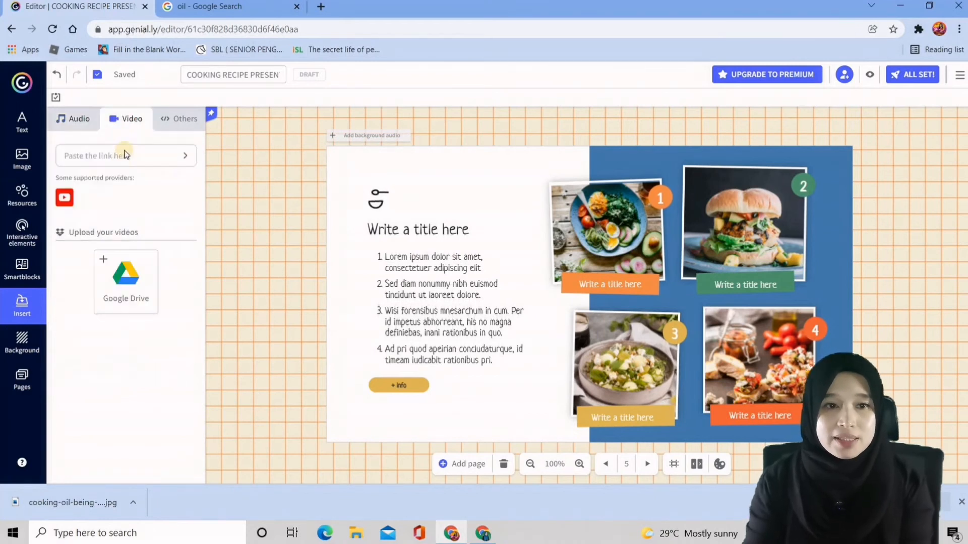
{"action": "left_click", "coordinate": [128, 158]}
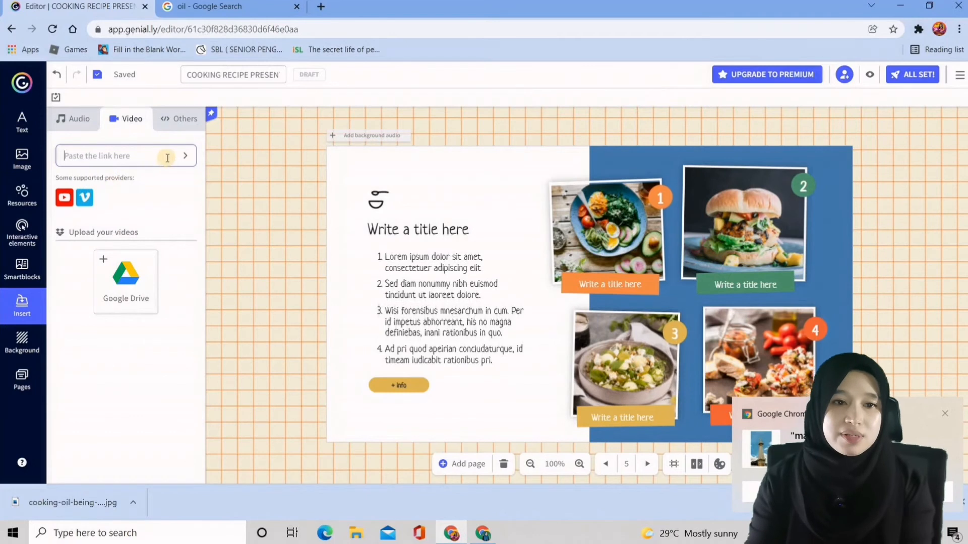
{"action": "left_click", "coordinate": [175, 124]}
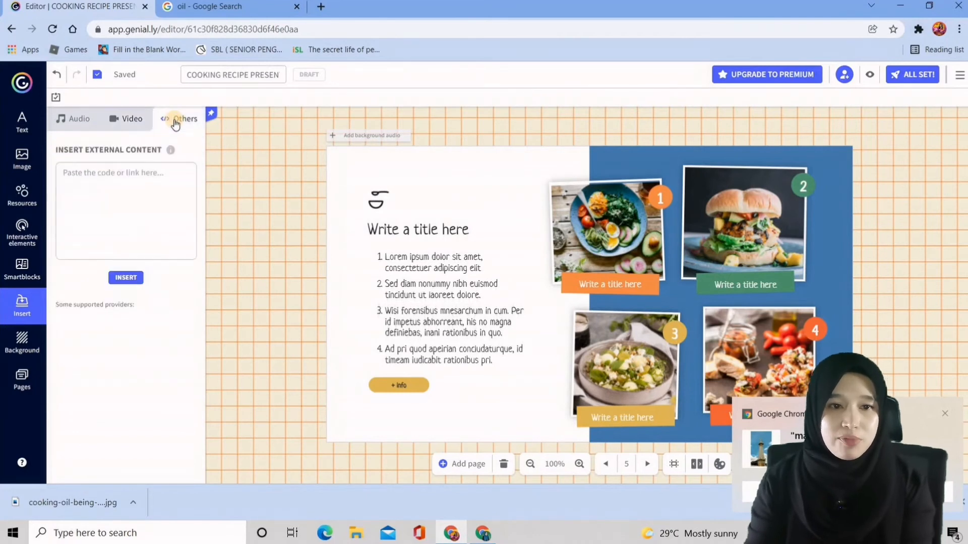
{"action": "left_click", "coordinate": [100, 174]}
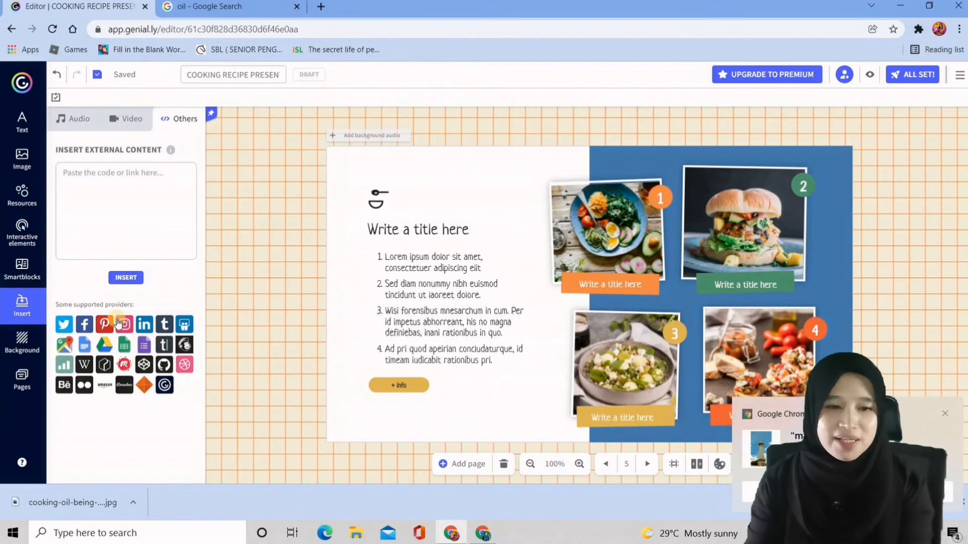
{"action": "left_click", "coordinate": [27, 339]}
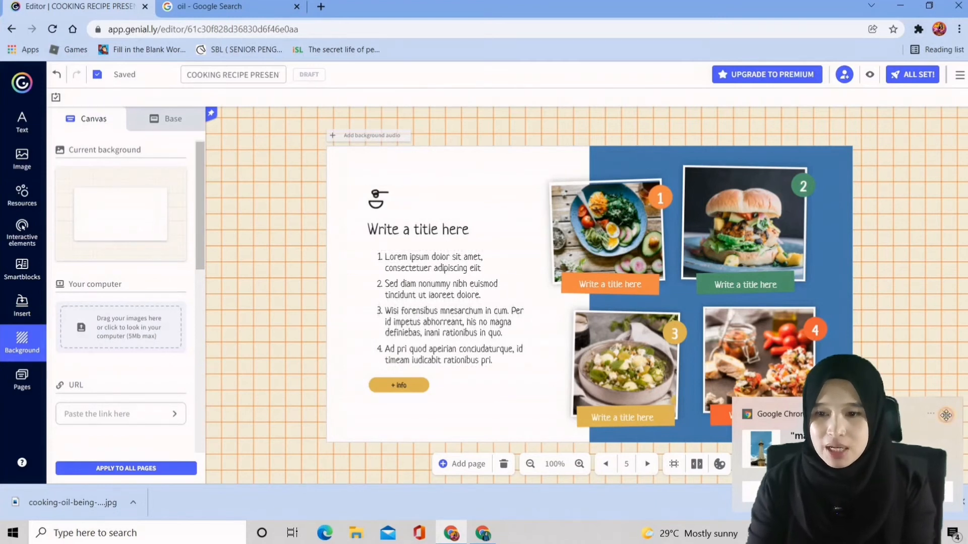
{"action": "left_click", "coordinate": [946, 415]}
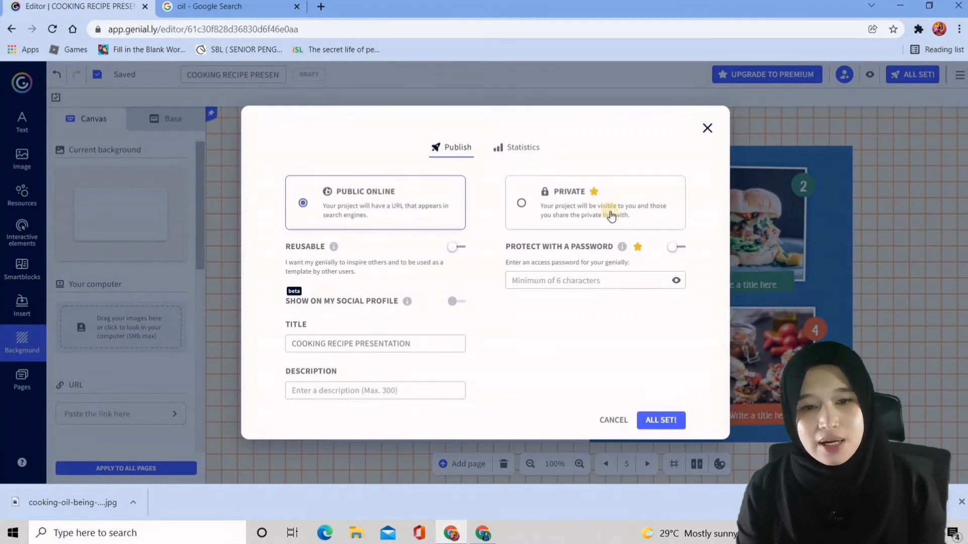
Publish the project as public online with the title COOKING RECIPE PRESENTATION, and copy its social page link.
{"action": "mouse_move", "coordinate": [566, 198]}
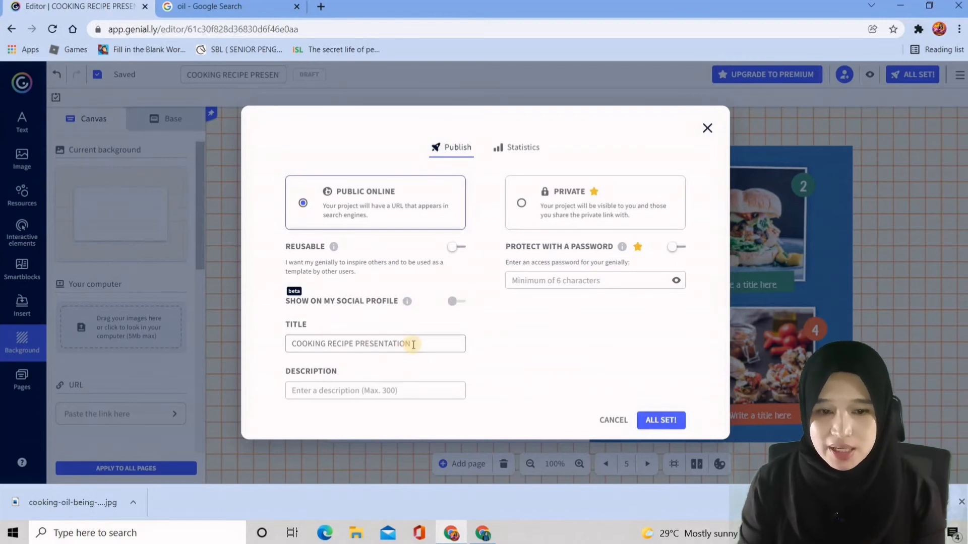
{"action": "left_click_drag", "start_coordinate": [428, 345], "coordinate": [248, 344]}
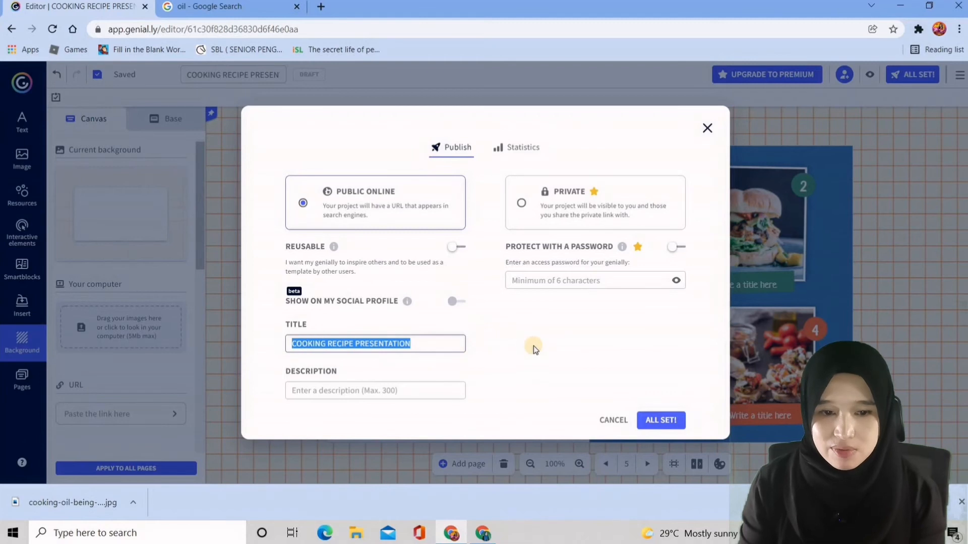
{"action": "left_click", "coordinate": [657, 400]}
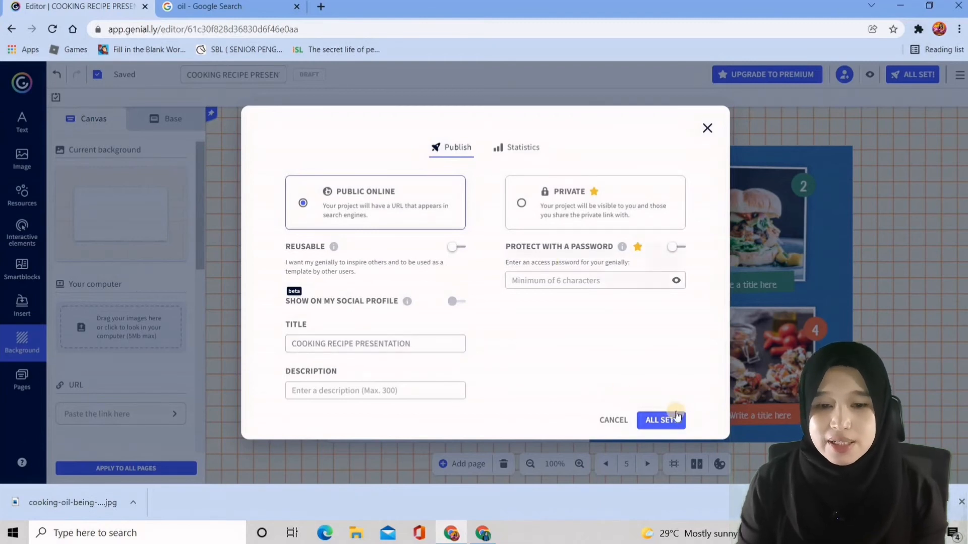
{"action": "left_click", "coordinate": [664, 424]}
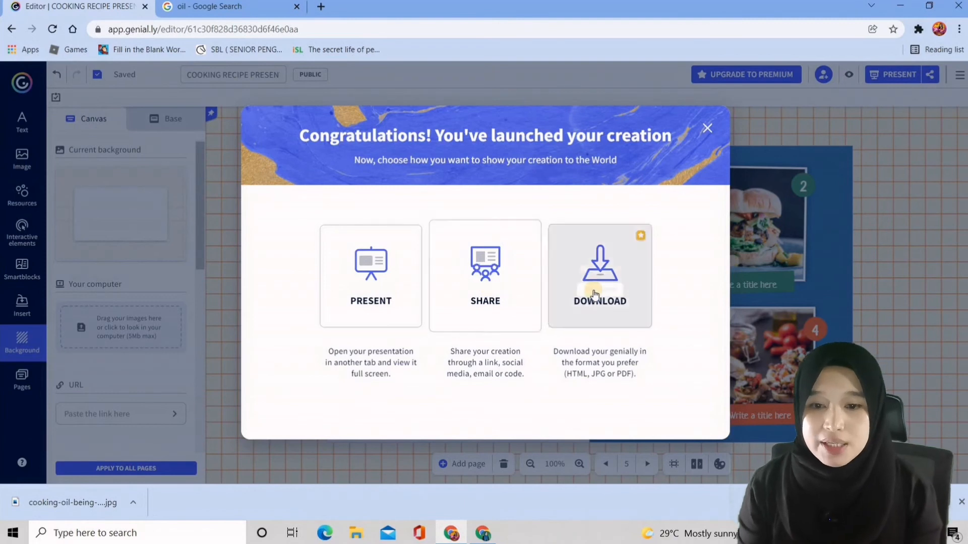
{"action": "left_click", "coordinate": [480, 286]}
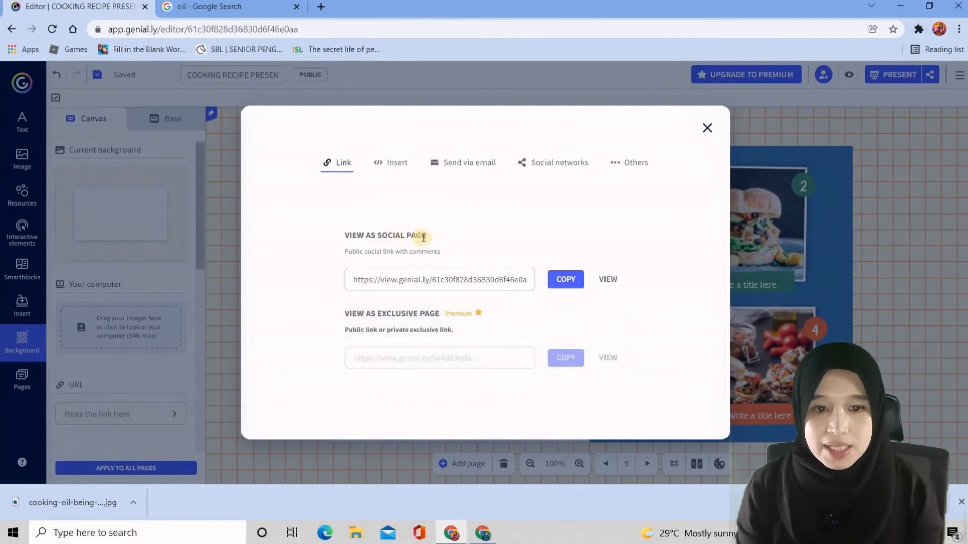
{"action": "left_click", "coordinate": [564, 282]}
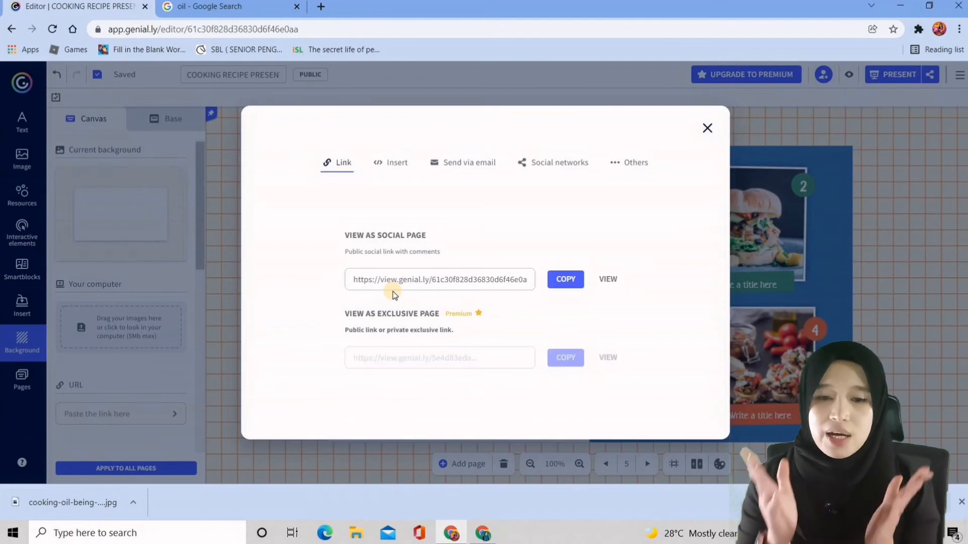
Examine the other sharing options: email, social networks, Google Classroom and Microsoft Teams, and the iframe and script embed codes.
{"action": "left_click", "coordinate": [483, 167]}
{"action": "left_click", "coordinate": [568, 170]}
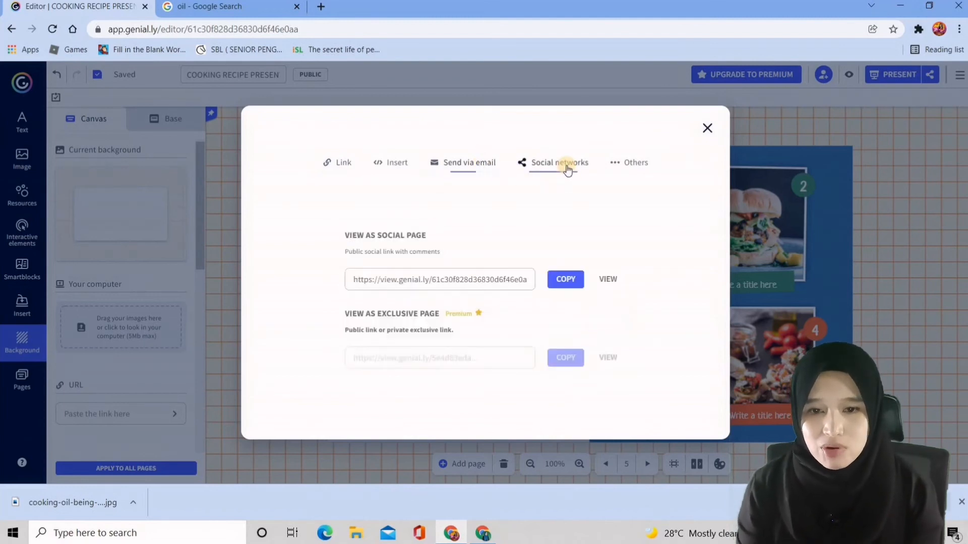
{"action": "left_click", "coordinate": [634, 166]}
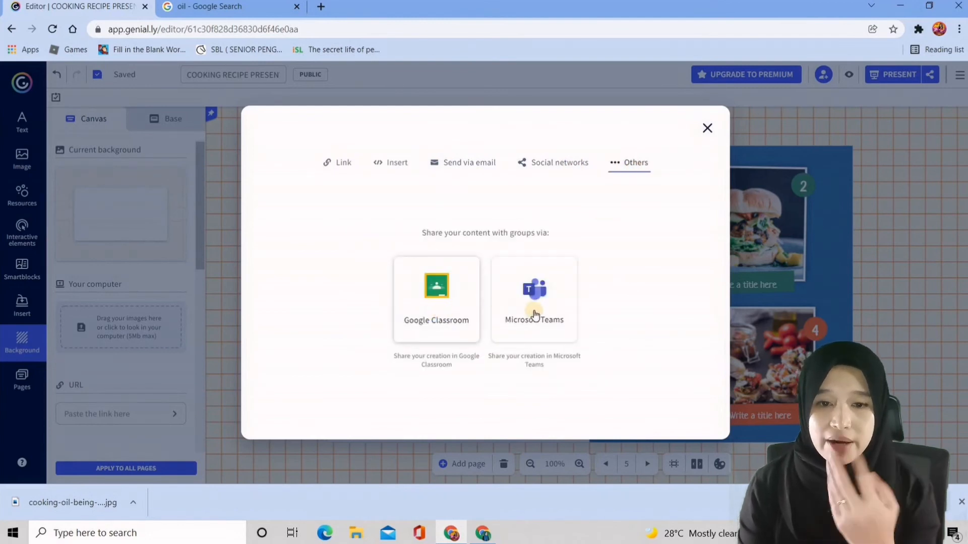
{"action": "left_click", "coordinate": [389, 162]}
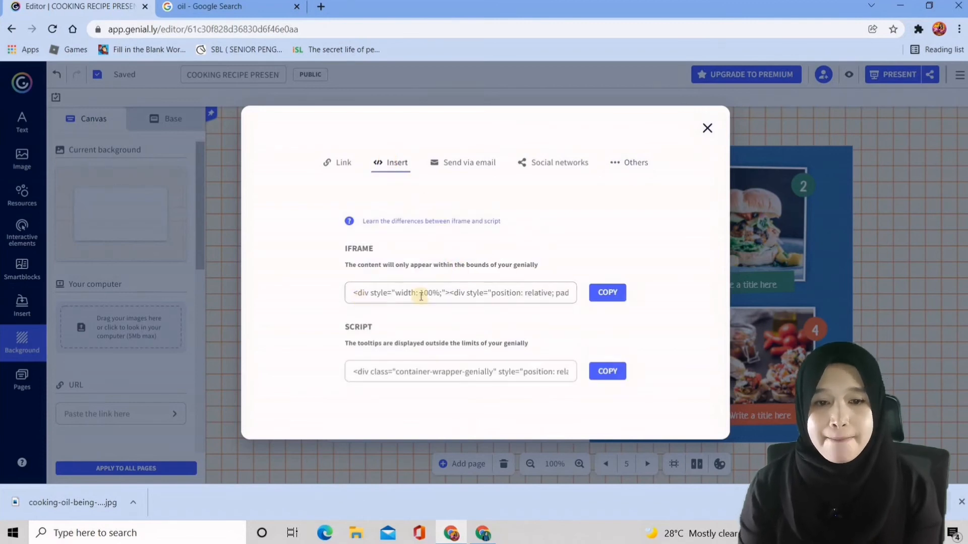
Close the sharing options and open the published project in presentation view.
{"action": "left_click", "coordinate": [398, 298]}
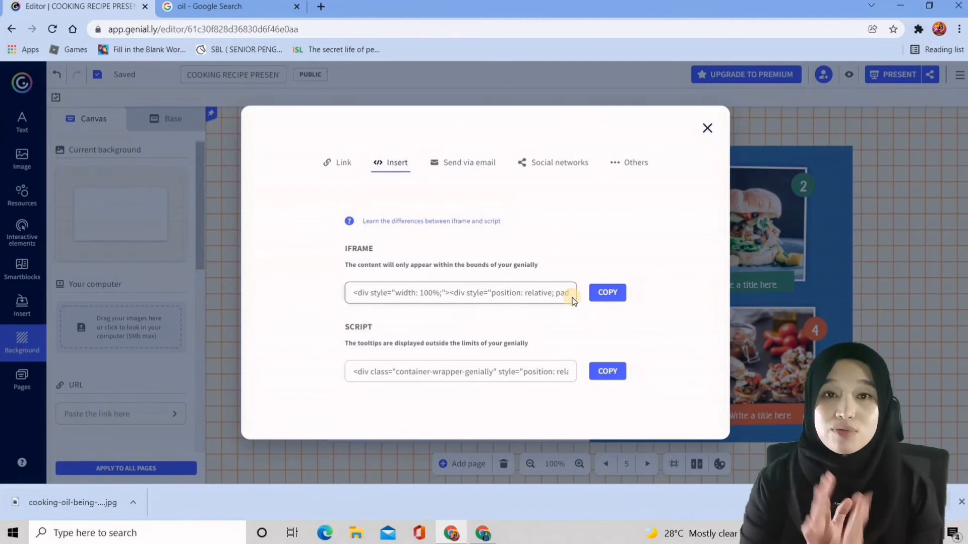
{"action": "left_click", "coordinate": [707, 128]}
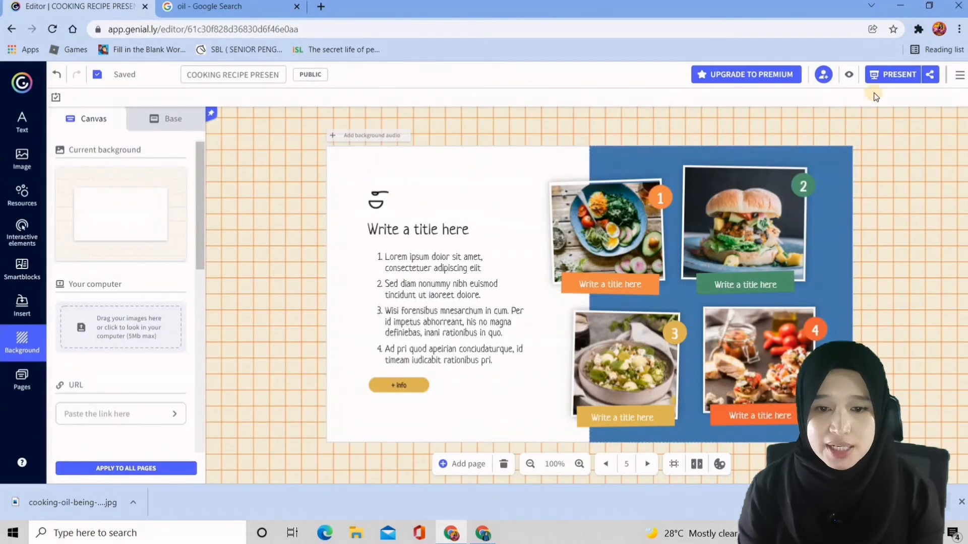
{"action": "left_click", "coordinate": [880, 75]}
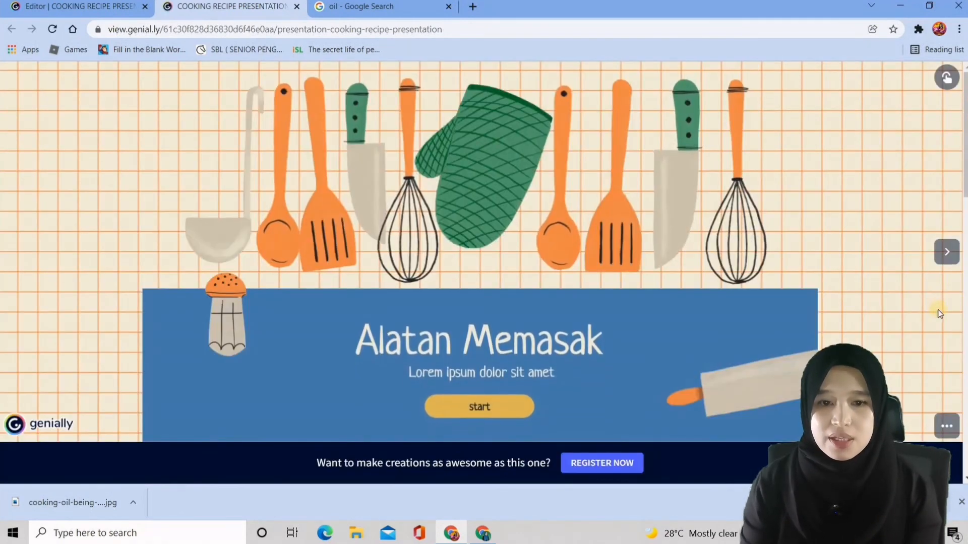
Test the cover's start button, return to the cover, and check the tooltip on the title "Alatan Memasak".
{"action": "left_click", "coordinate": [487, 408]}
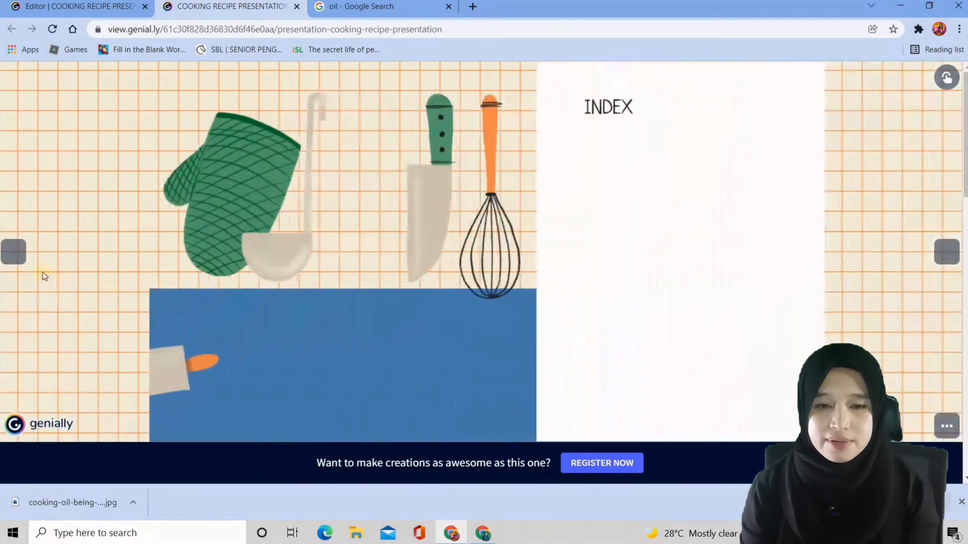
{"action": "left_click", "coordinate": [11, 250]}
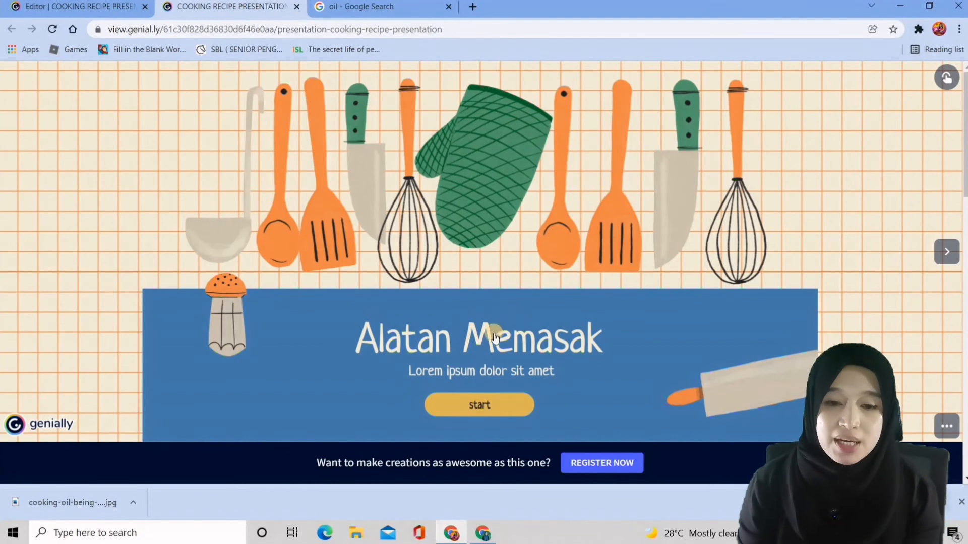
{"action": "mouse_move", "coordinate": [491, 343]}
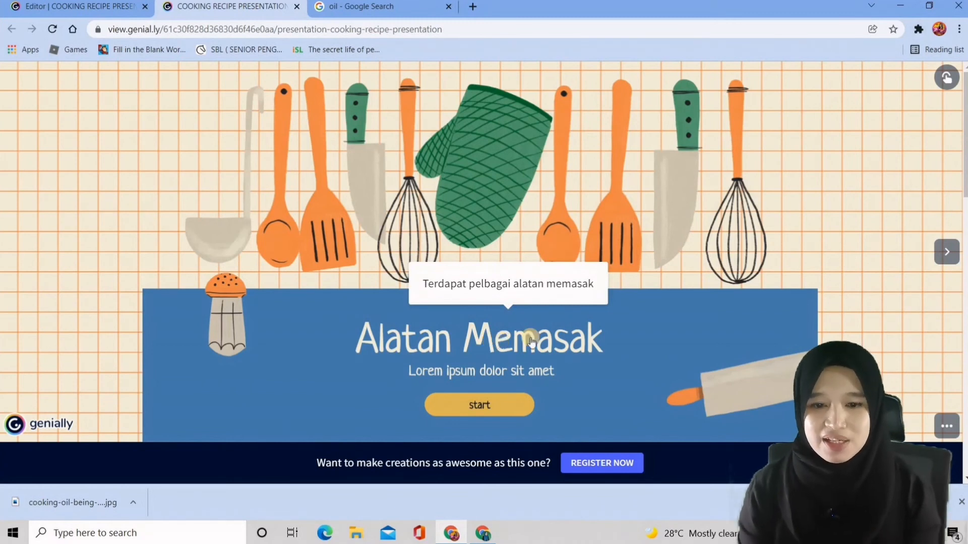
Follow the index link to 01 Section, view the image window of the oil bottle, and close it.
{"action": "left_click", "coordinate": [950, 256]}
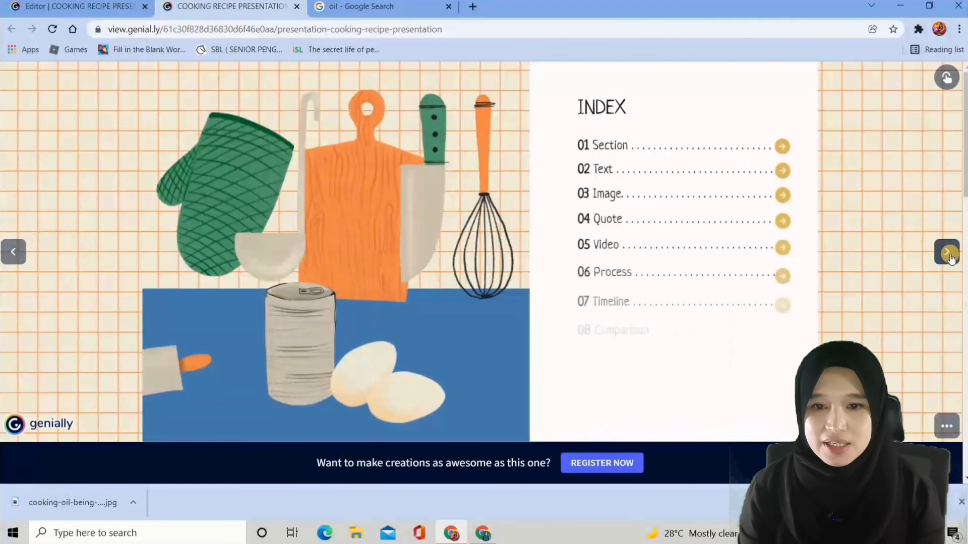
{"action": "left_click", "coordinate": [782, 147]}
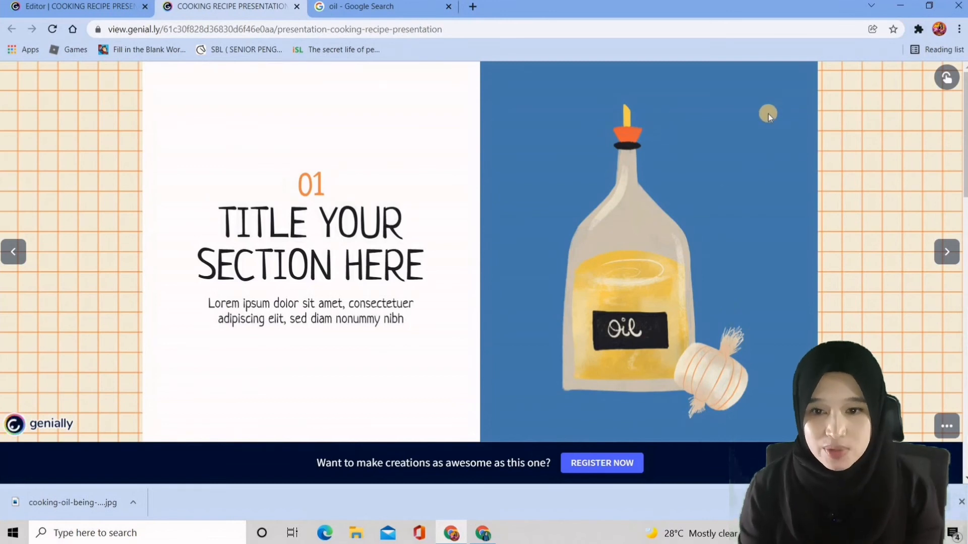
{"action": "left_click", "coordinate": [627, 262]}
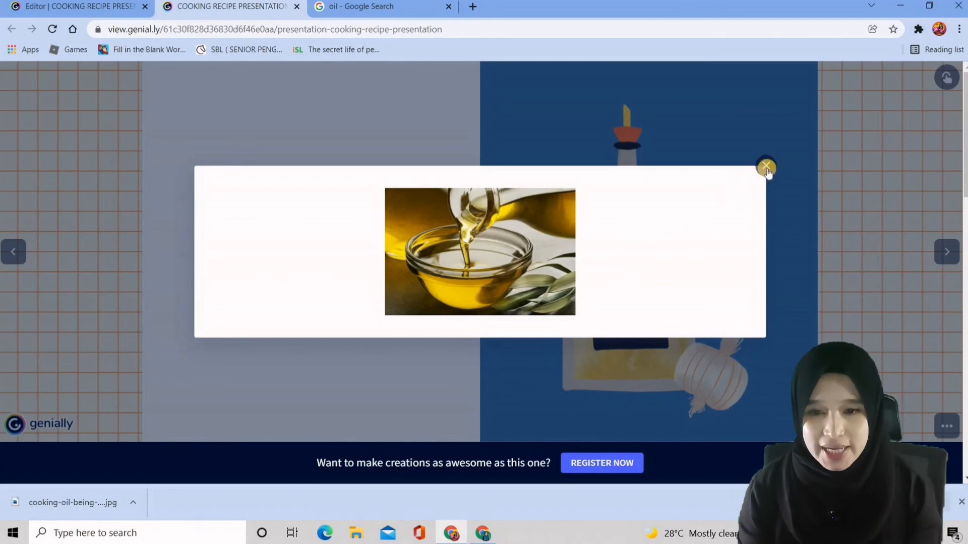
{"action": "left_click", "coordinate": [838, 216]}
Test the movable elements on the ingredients page by placing the knife and the whisk onto the monitor graphic.
{"action": "left_click", "coordinate": [947, 263]}
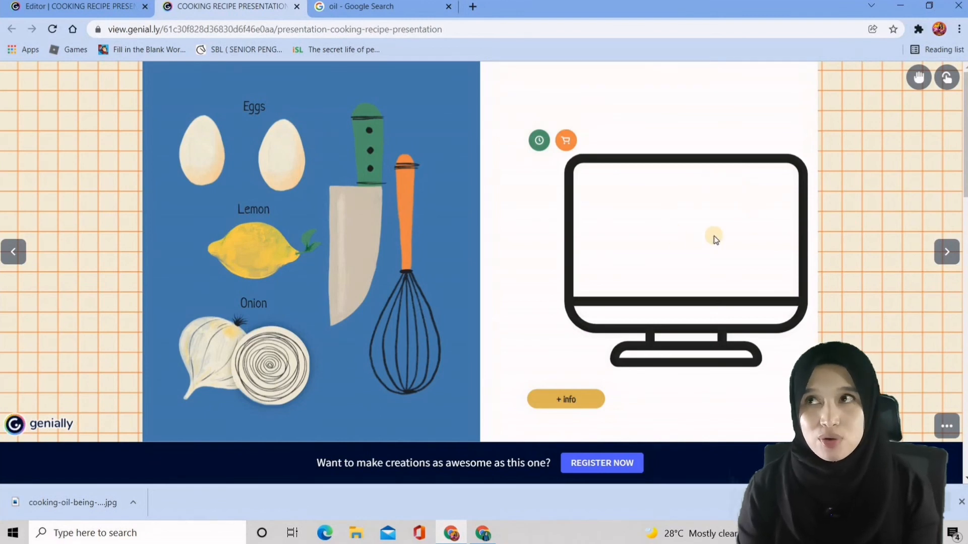
{"action": "left_click_drag", "start_coordinate": [350, 241], "coordinate": [650, 249]}
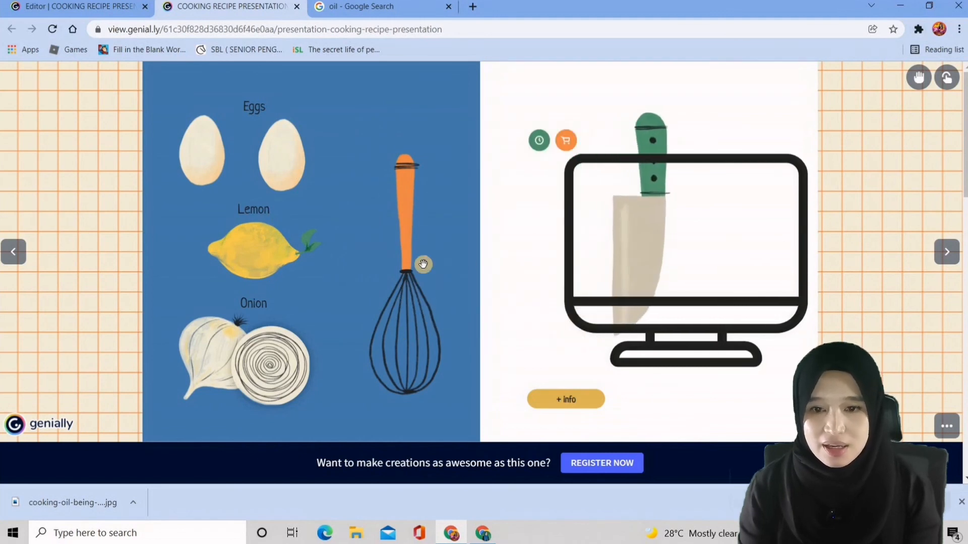
{"action": "left_click_drag", "start_coordinate": [402, 269], "coordinate": [735, 217]}
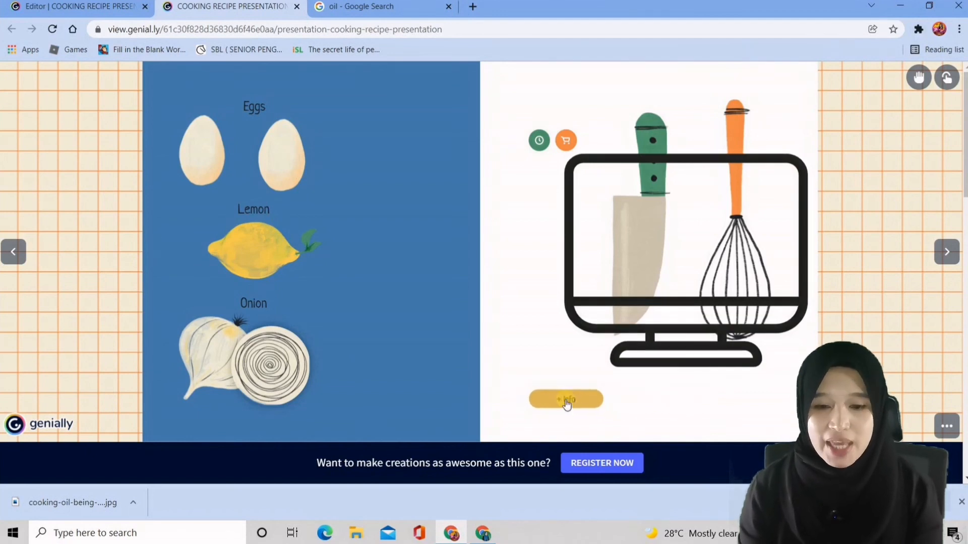
View and close the "+ info" window on the ingredients page, and advance to the page with four dish photos.
{"action": "left_click", "coordinate": [566, 400]}
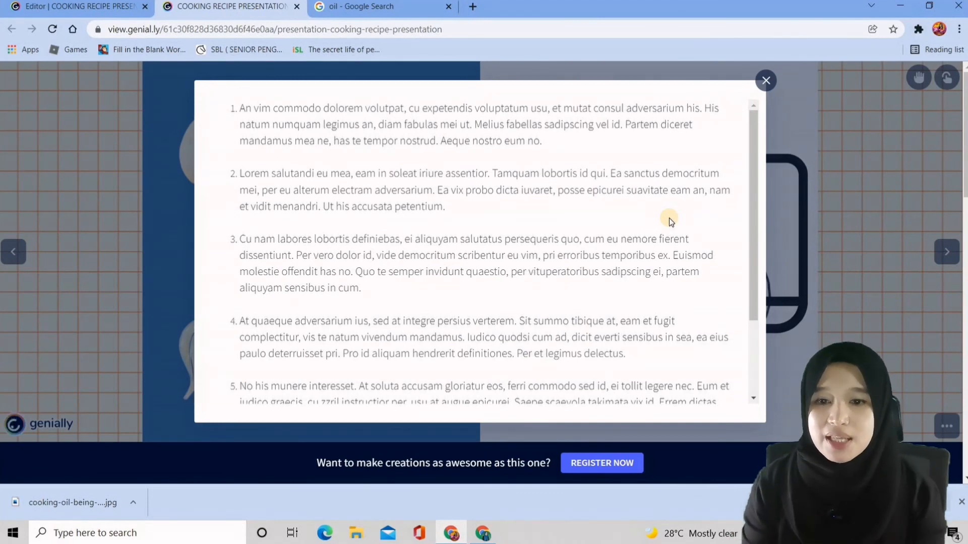
{"action": "left_click", "coordinate": [764, 81]}
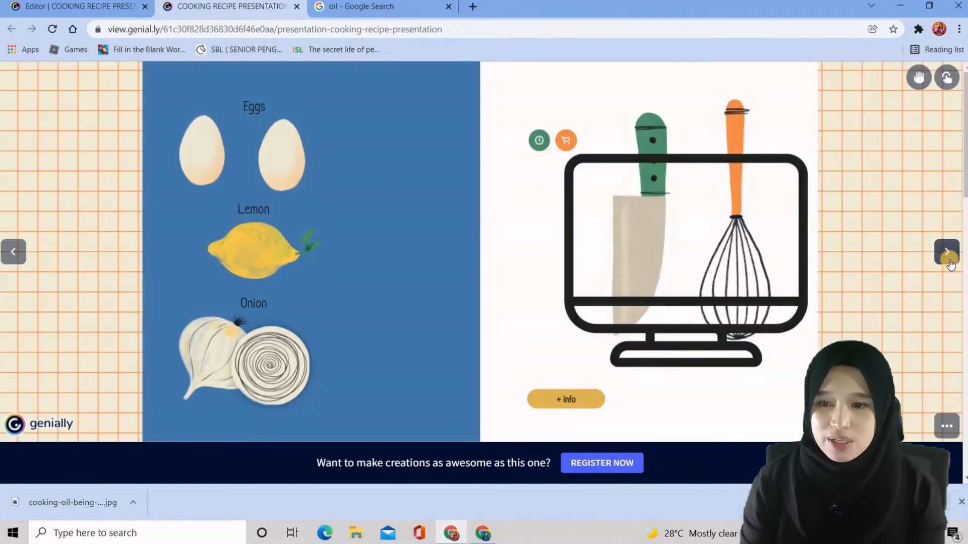
{"action": "left_click", "coordinate": [946, 252]}
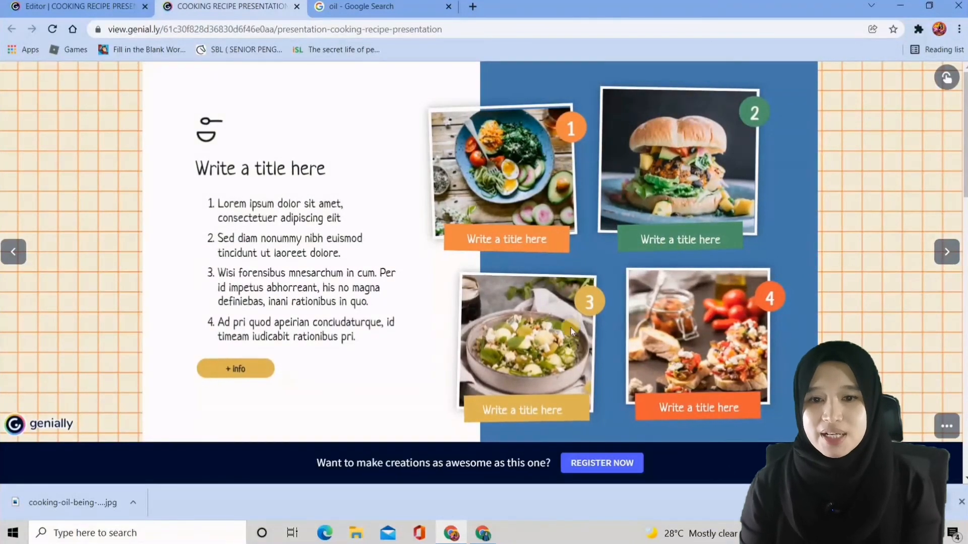
Return to the project editor and review the page list up to the Cover page.
{"action": "left_click", "coordinate": [108, 13]}
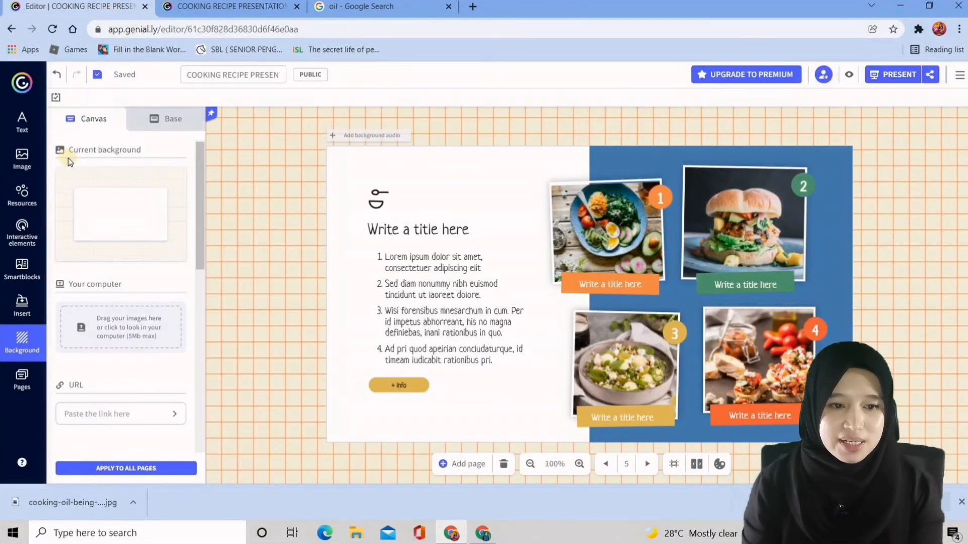
{"action": "left_click", "coordinate": [19, 387]}
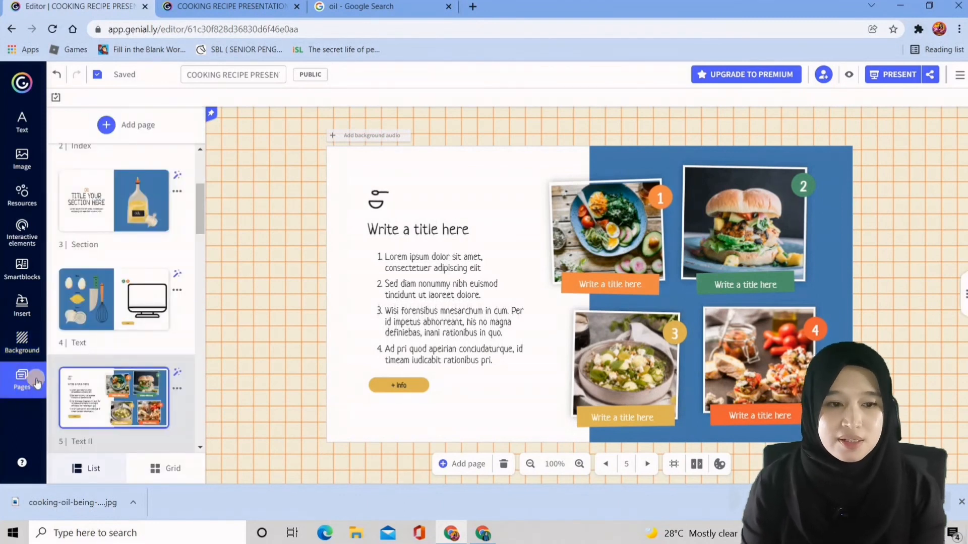
{"action": "scroll", "coordinate": [201, 220], "scroll_direction": "up", "scroll_amount": 1}
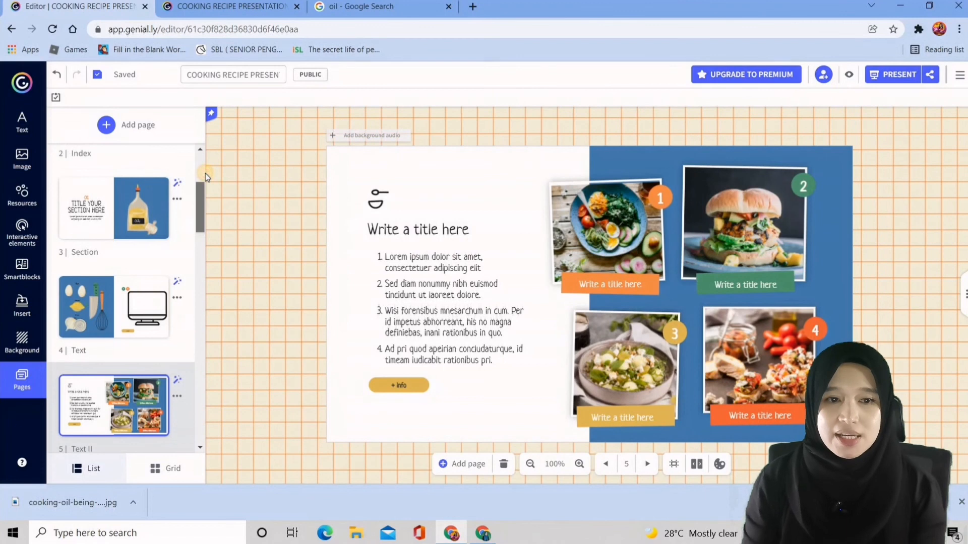
{"action": "scroll", "coordinate": [204, 173], "scroll_direction": "up", "scroll_amount": 3}
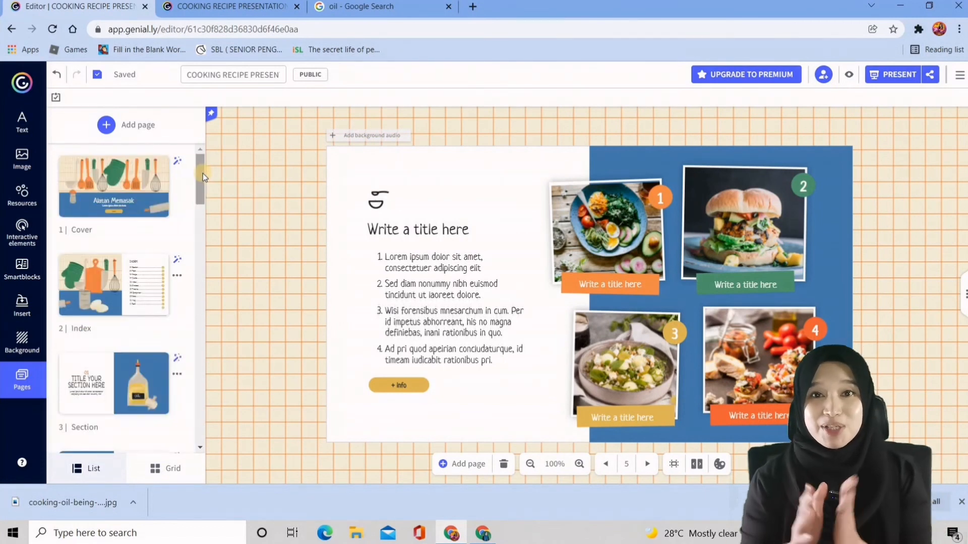